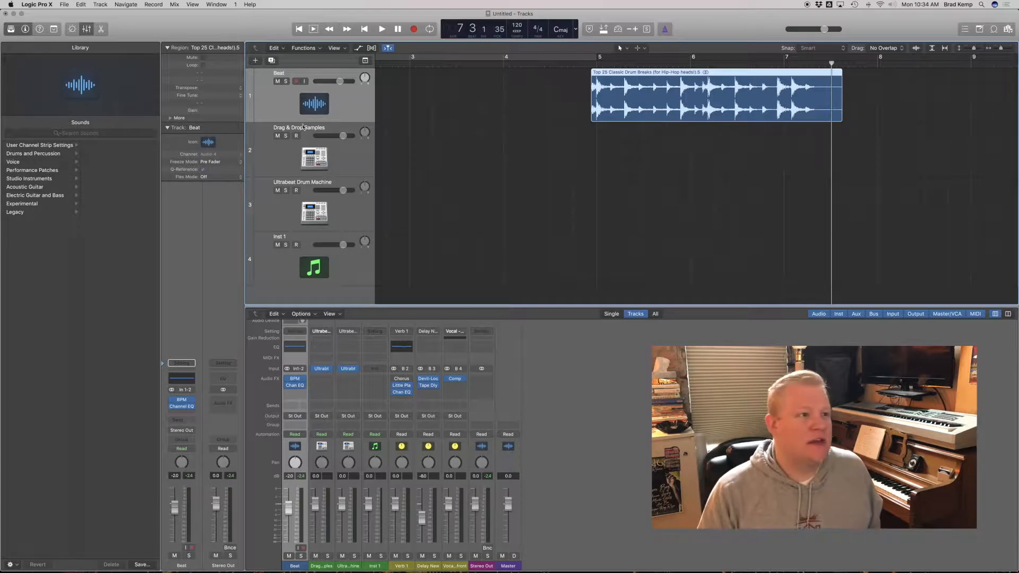
- Open the Beat track's BPM Counter and play the drum break from before bar 5 to detect its tempo
click(184, 401)
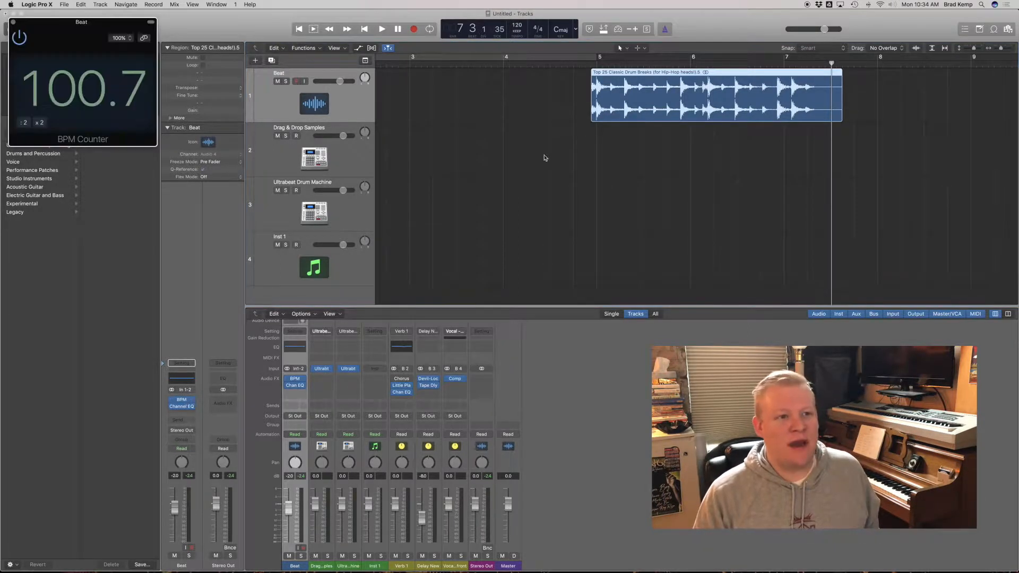
key(z)
click(451, 65)
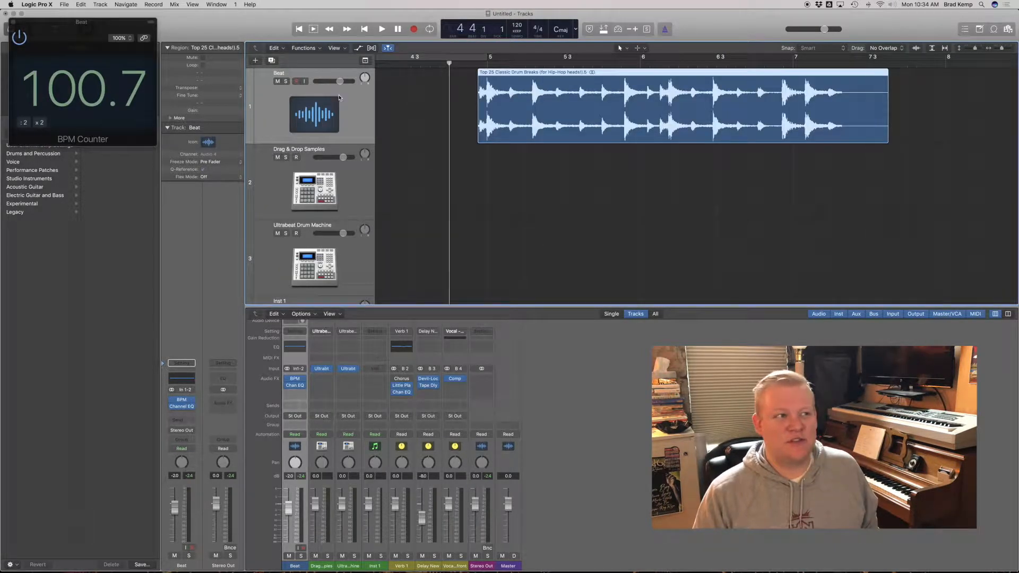
key(space)
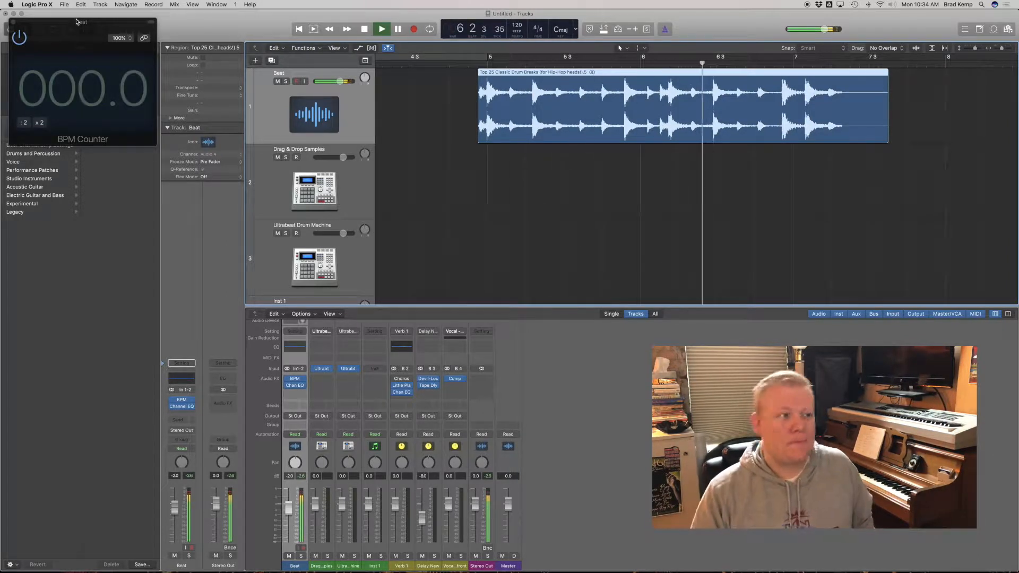
key(space)
- Set the project tempo to 100 and nudge the drum break region so its first strong hit lands on bar 5
drag(517, 25, 517, 36)
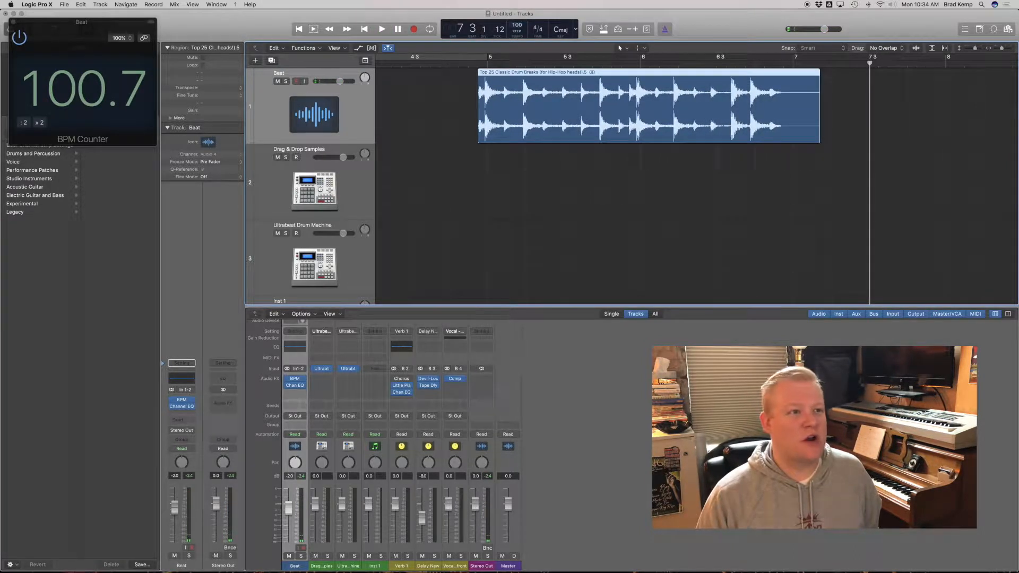
right_click(474, 81)
click(423, 86)
drag(438, 87, 661, 159)
drag(598, 124, 604, 122)
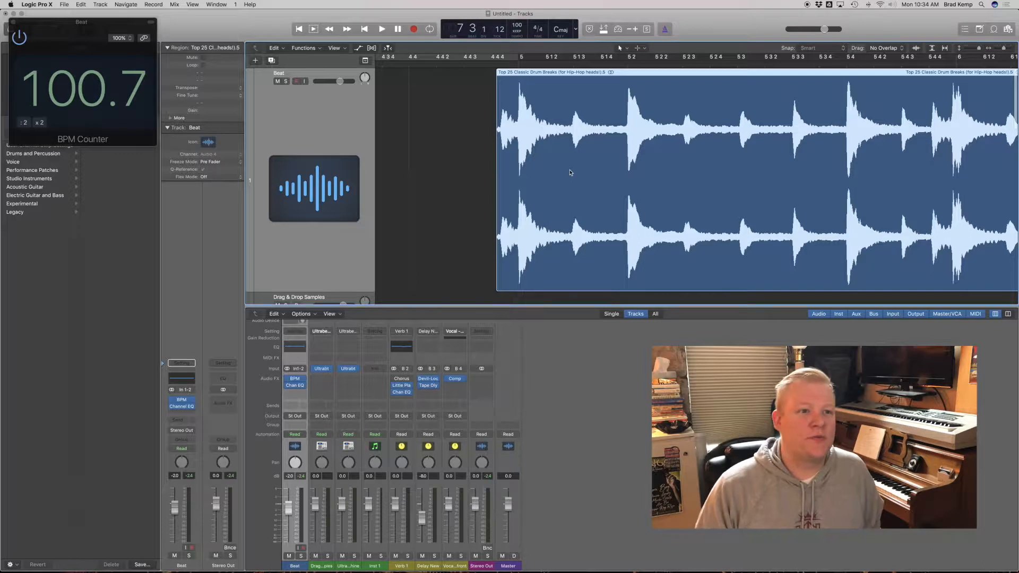
- Audition the drum break and set the cycle range from bar 5 to bar 7 for looped playback
double_click(476, 63)
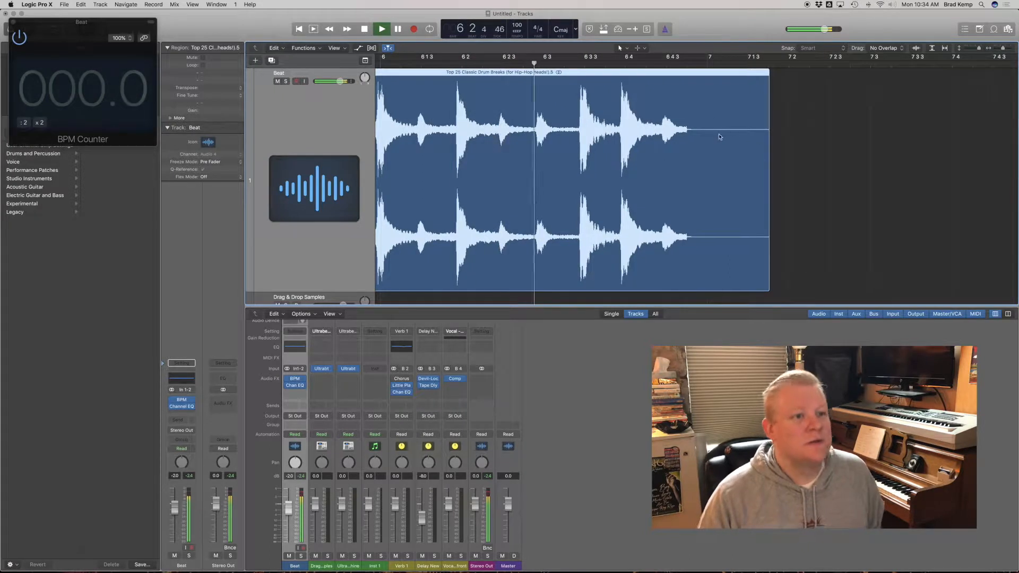
key(space)
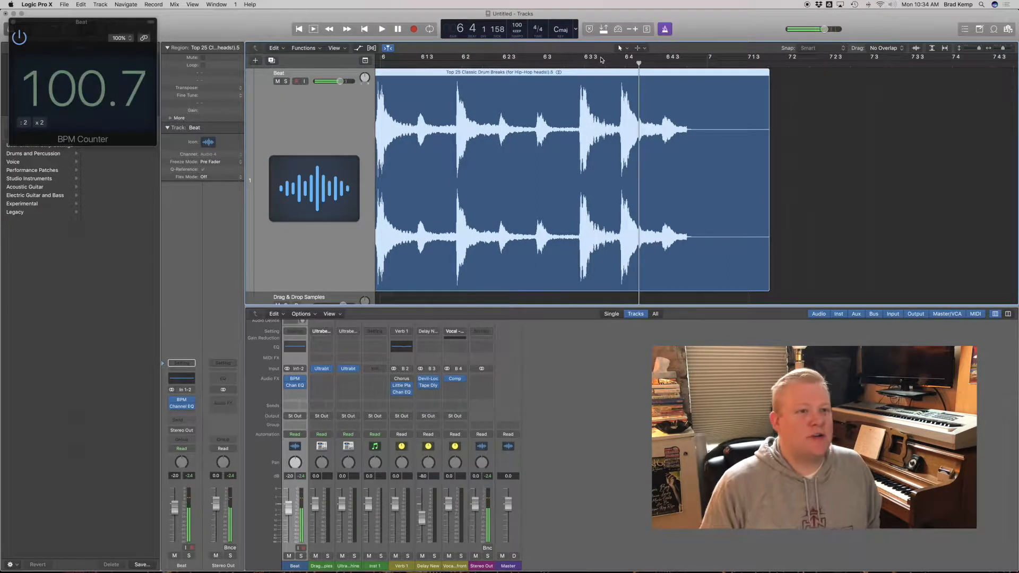
key(z)
drag(494, 60, 793, 63)
key(space)
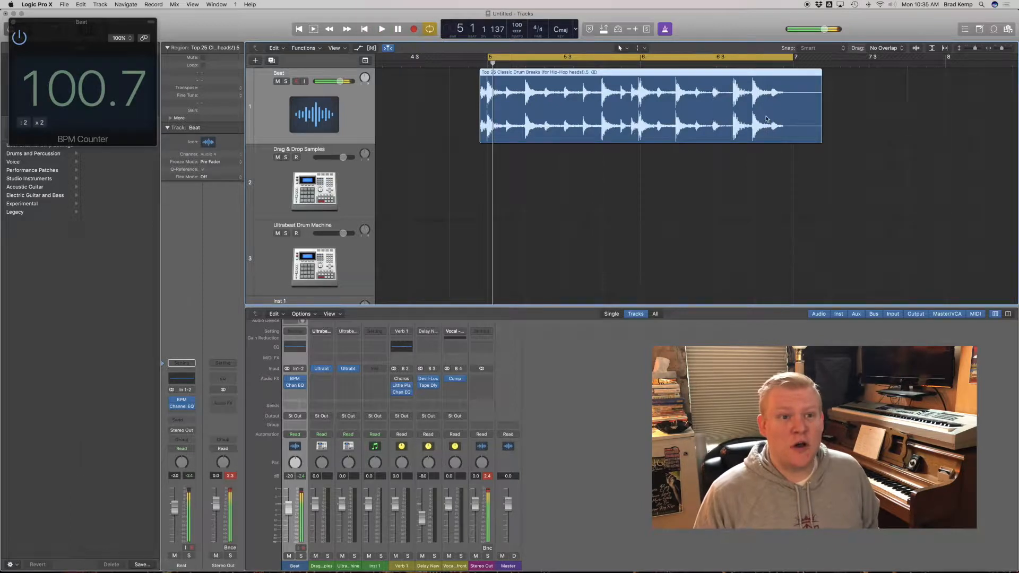
- Compare the break's late hit with the beat line at 6 4 and set the project tempo to 101
drag(746, 146, 769, 42)
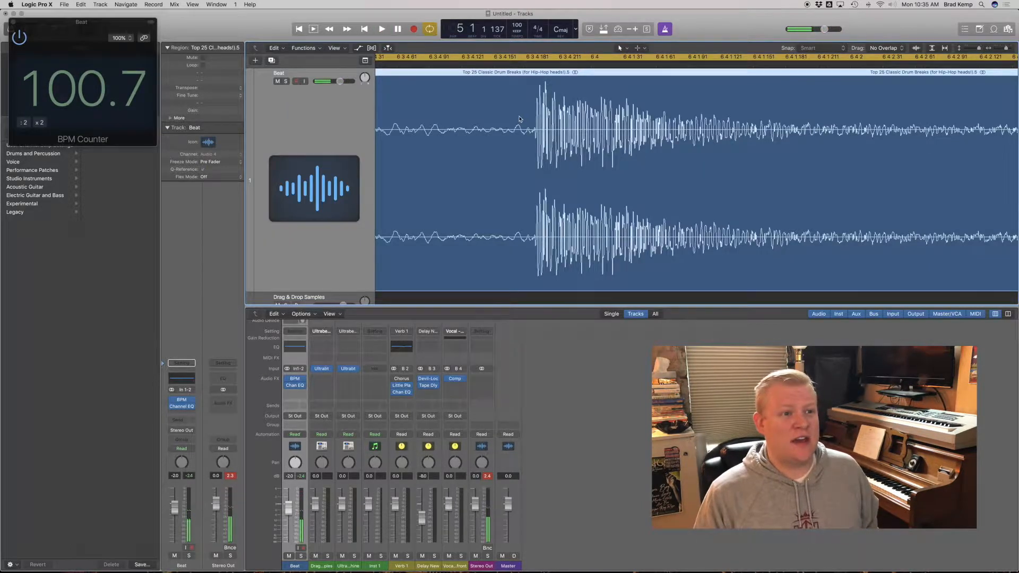
click(592, 64)
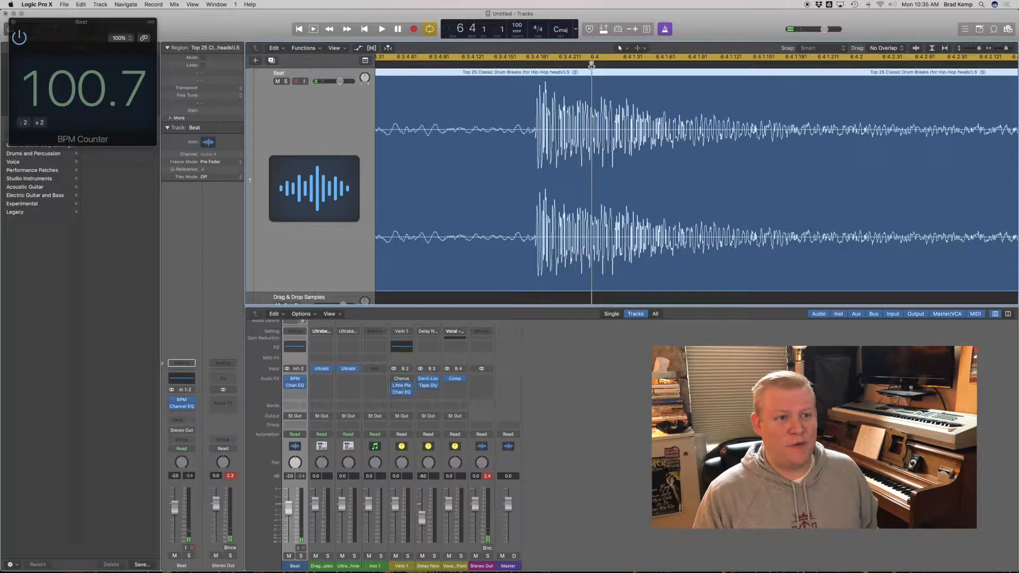
ctrl+alt+click(587, 94)
drag(745, 101, 780, 50)
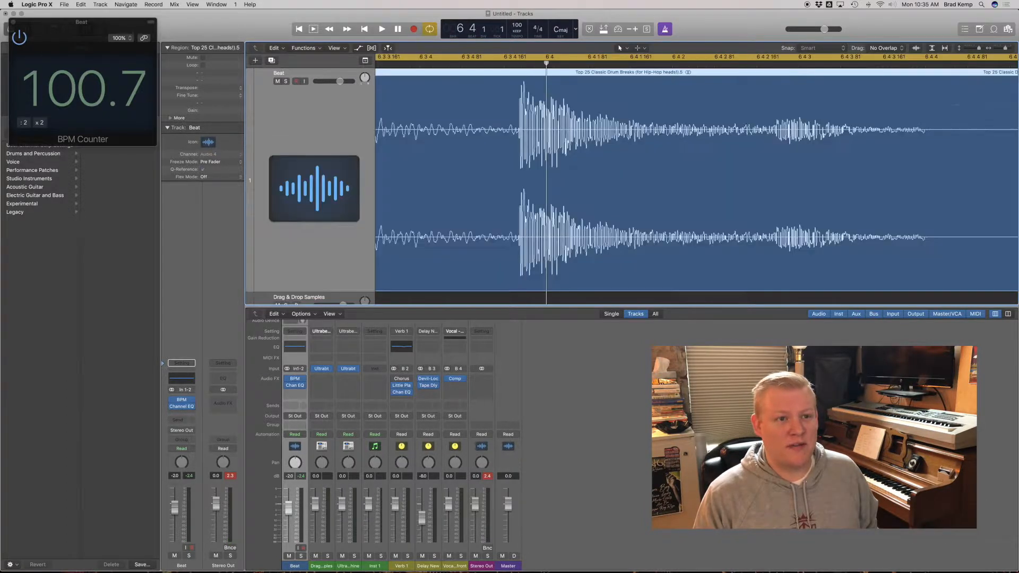
drag(517, 25, 517, 27)
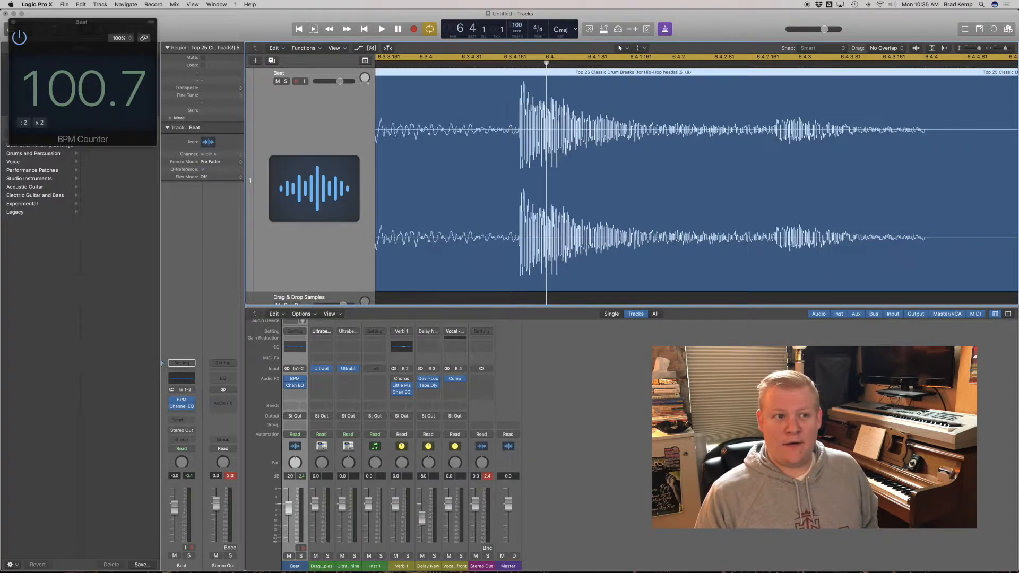
ctrl+alt+click(571, 101)
drag(482, 83, 522, 58)
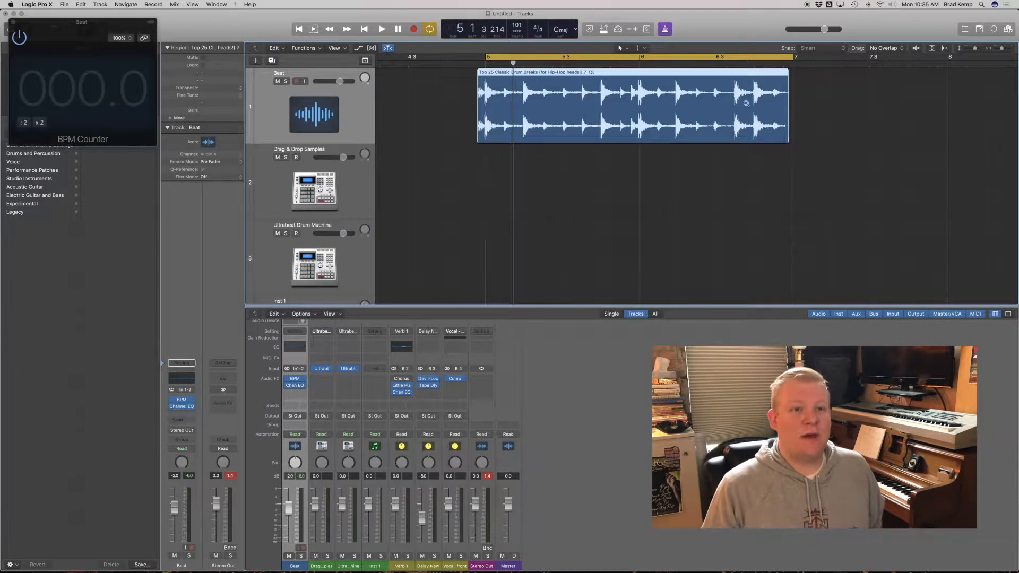
- Time-stretch the drum break's end slightly so its late hit lands exactly on 6 4, and audition the loop
drag(746, 103, 812, 122)
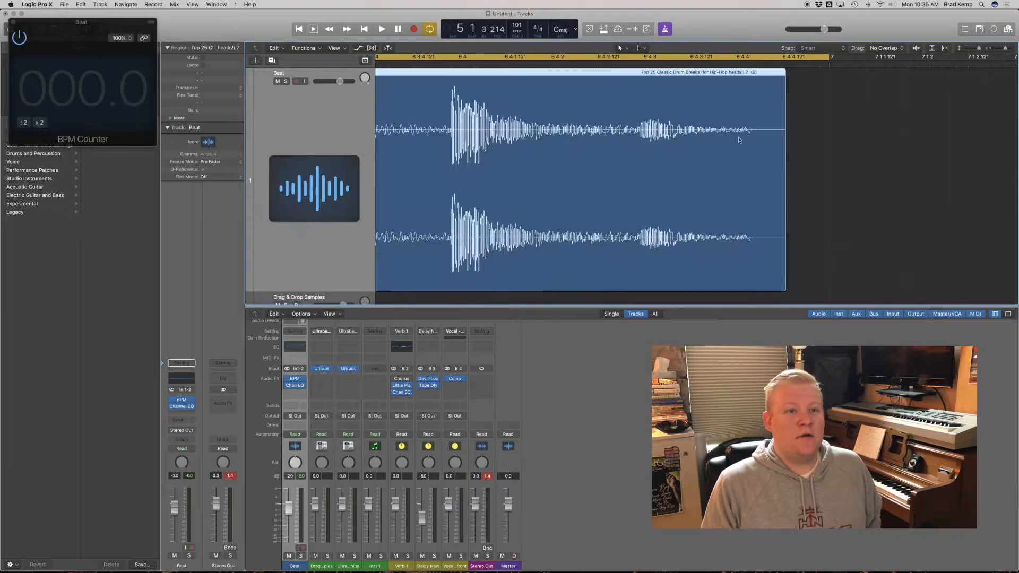
click(792, 264)
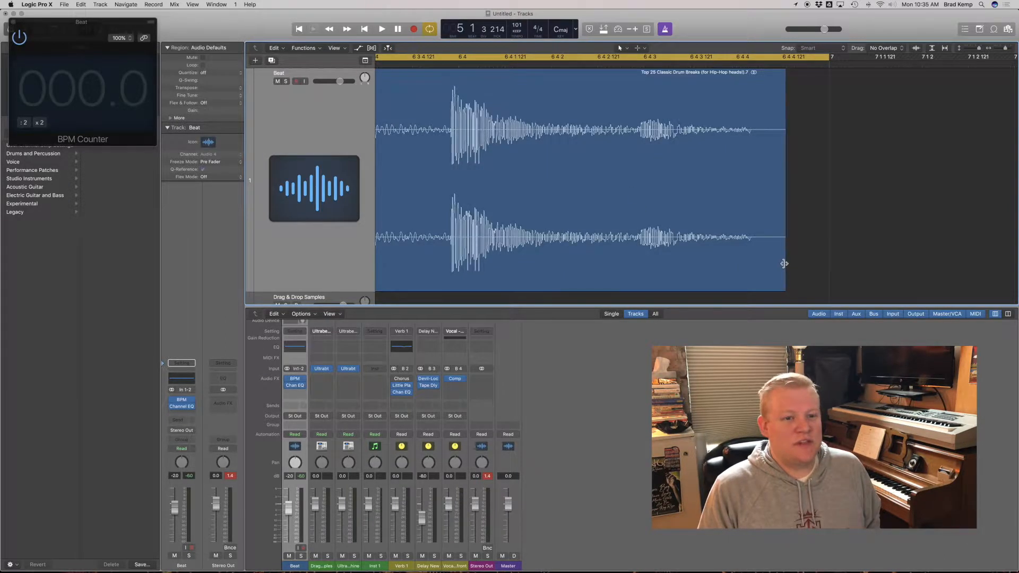
drag(784, 264, 795, 264)
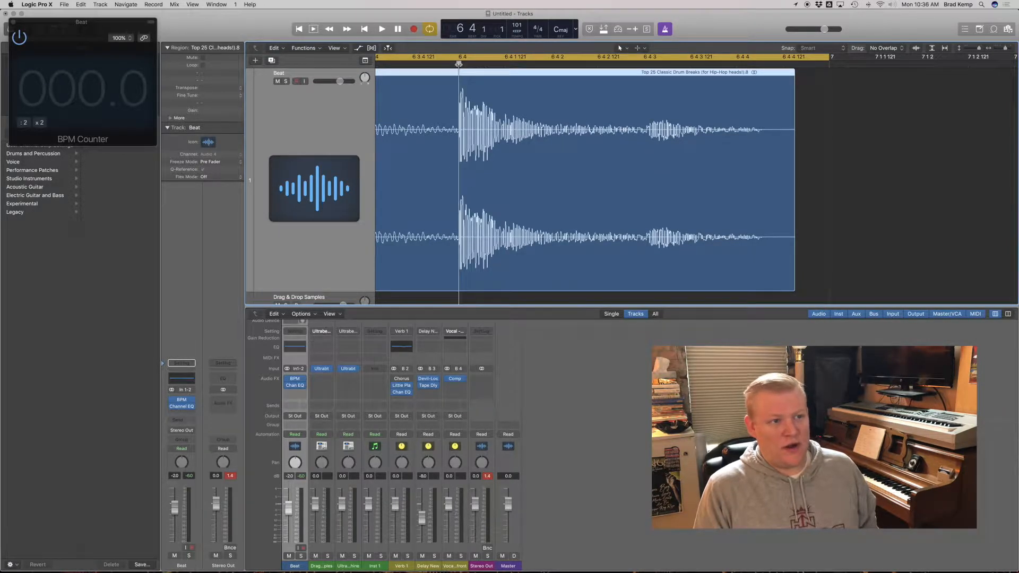
key(z)
key(space)
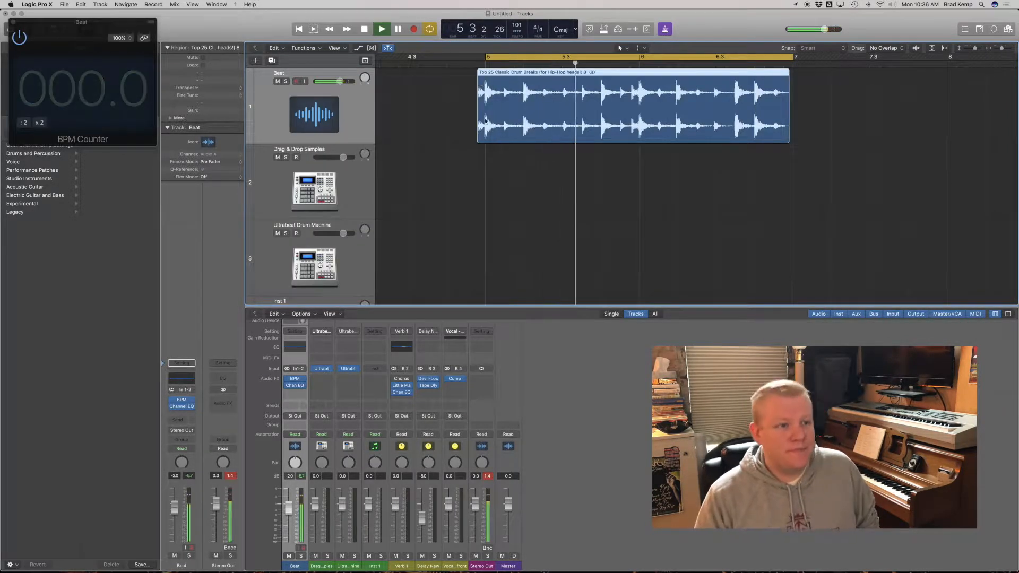
click(521, 158)
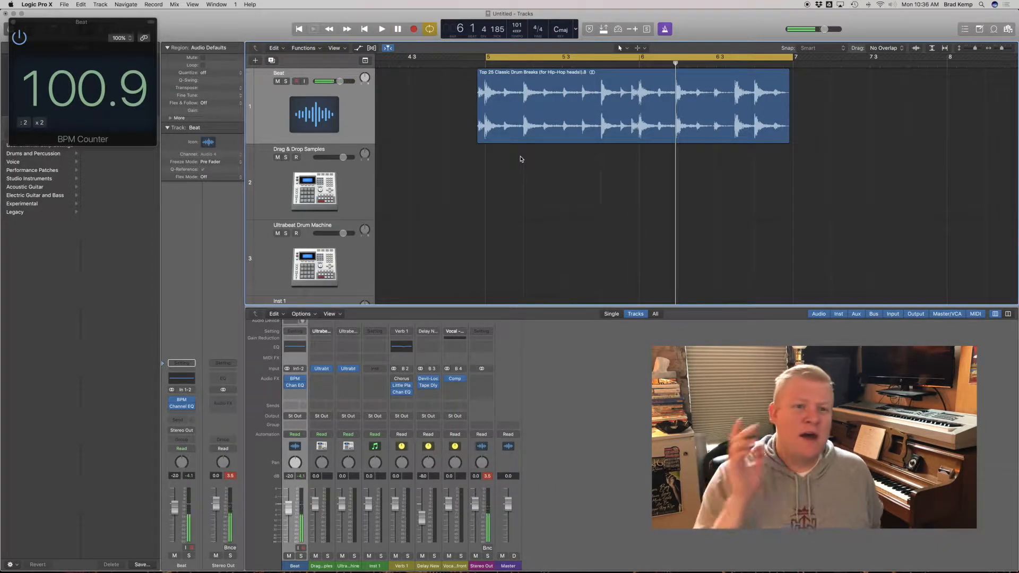
click(356, 119)
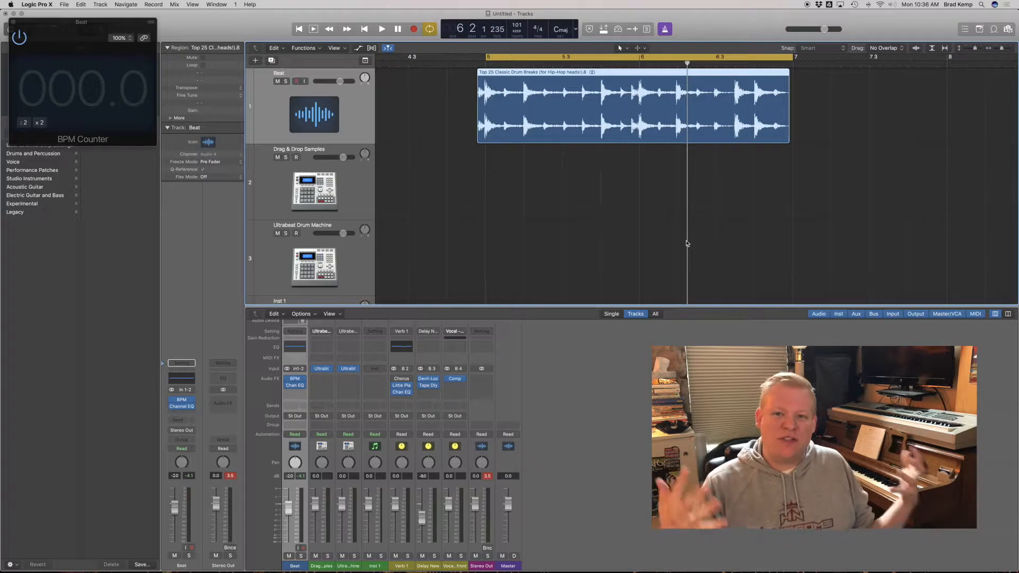
- Open the Ultrabeat instrument of the Drag & Drop Samples track and place its window clear of the drum break
click(301, 190)
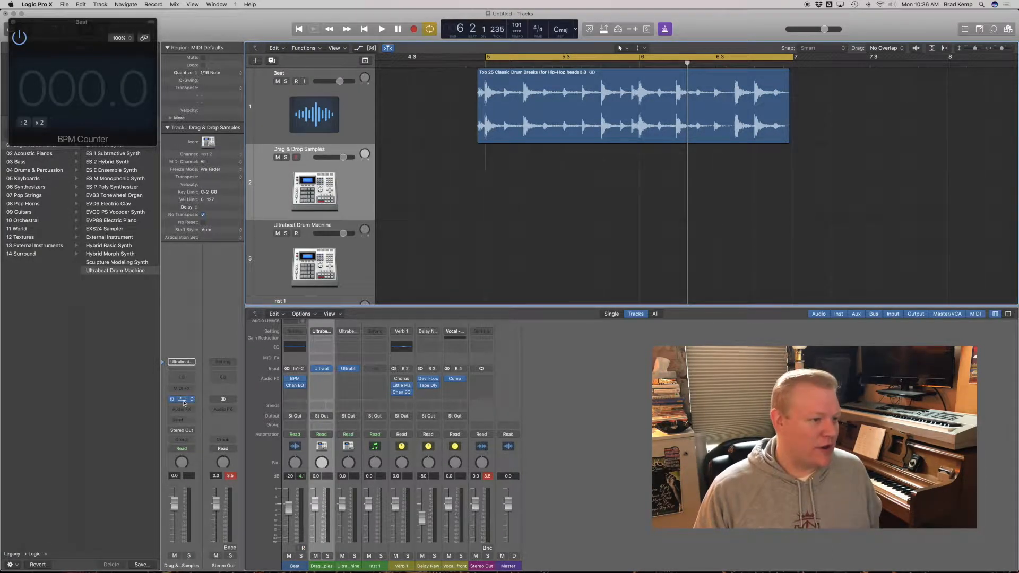
click(141, 212)
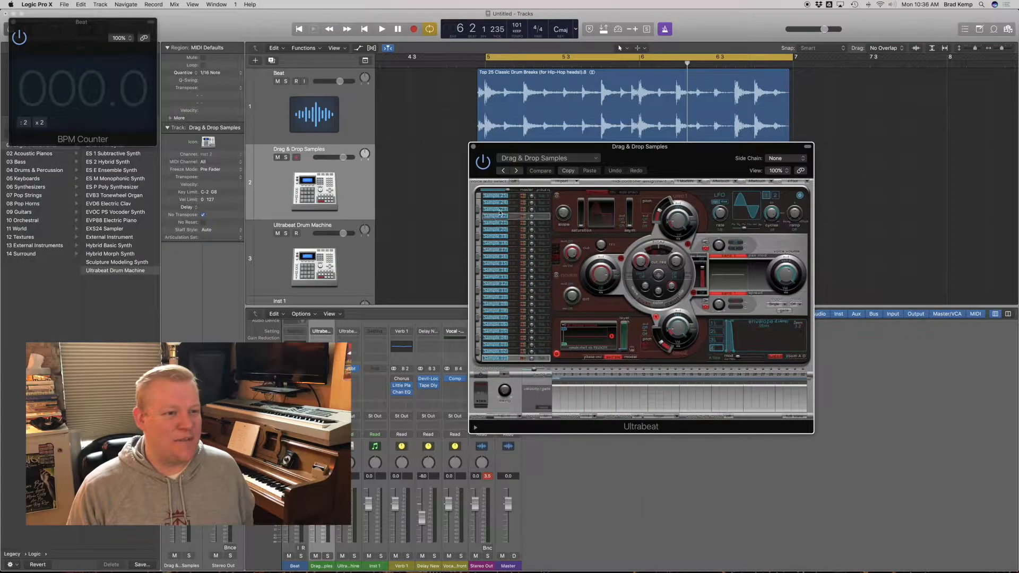
click(508, 195)
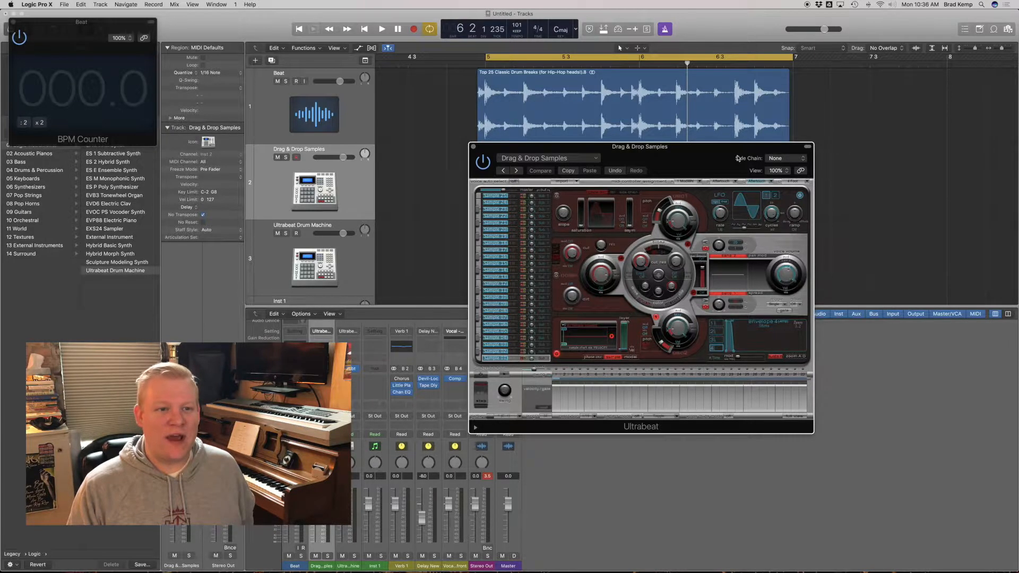
drag(737, 158, 844, 193)
- Load a kick sample from the DP KIKZ folder into the Ultrabeat voice and audition it against the looping drum break
key(space)
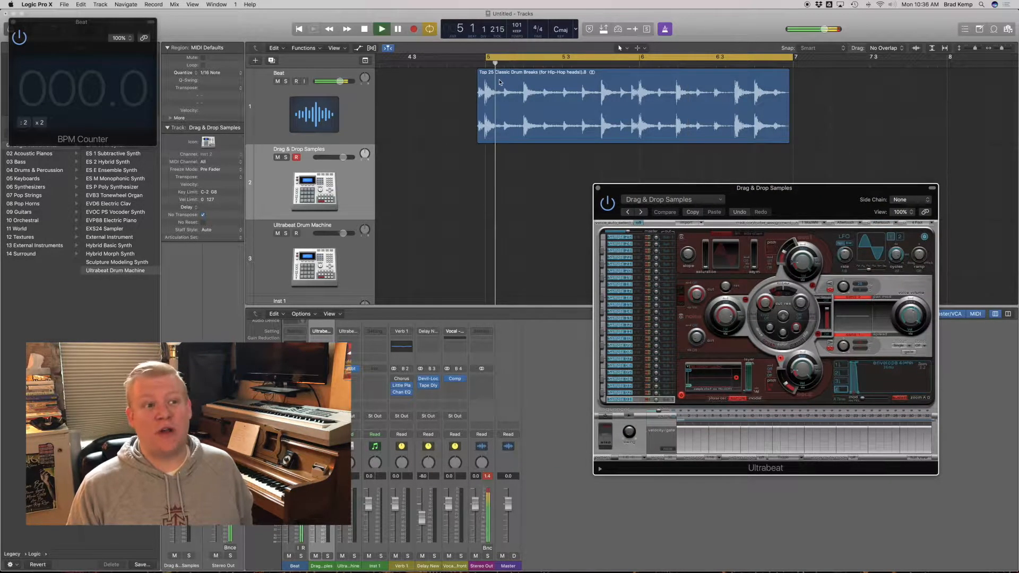
click(706, 369)
click(706, 375)
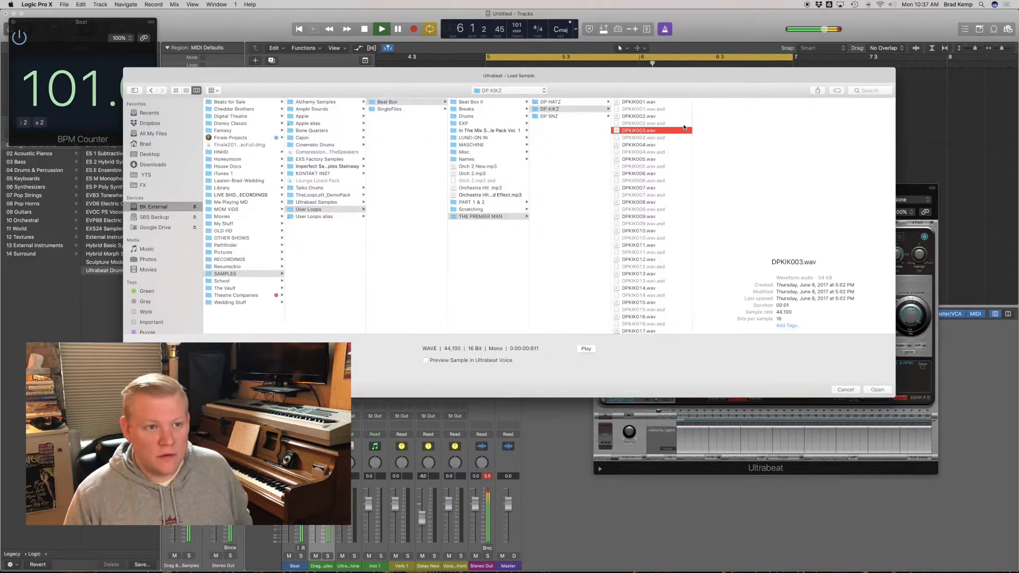
key(Up)
key(Return)
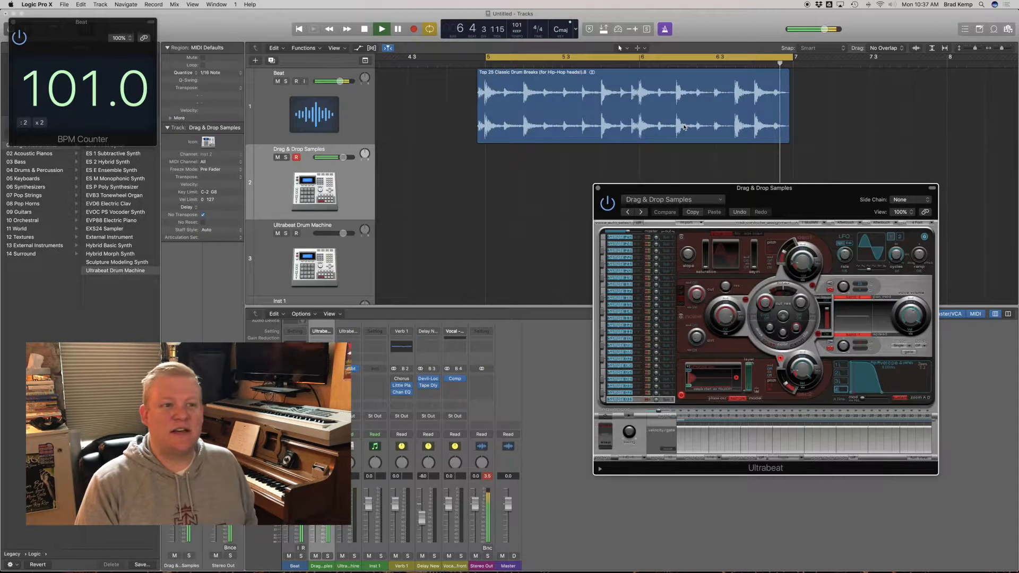
key(space)
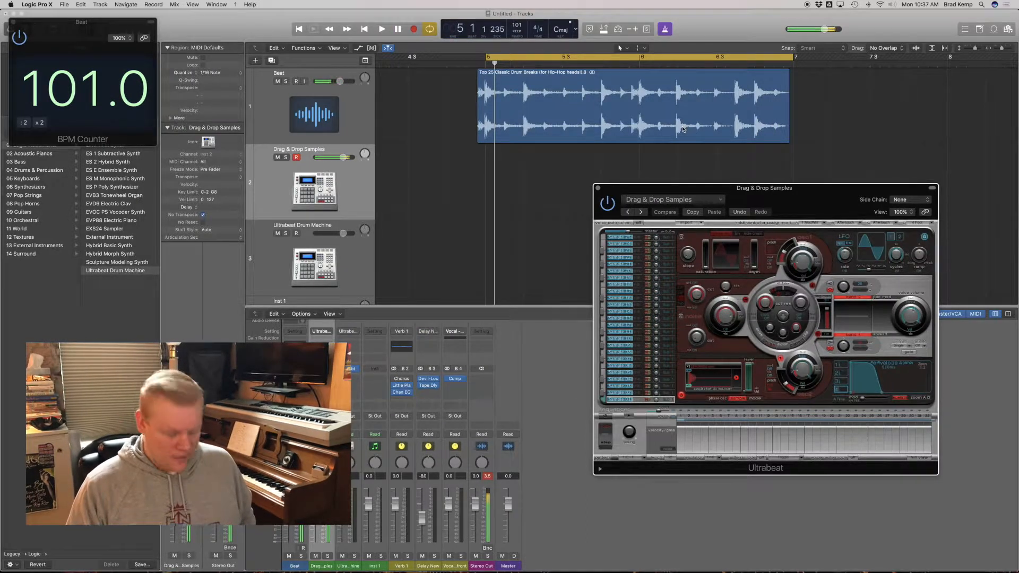
key(space)
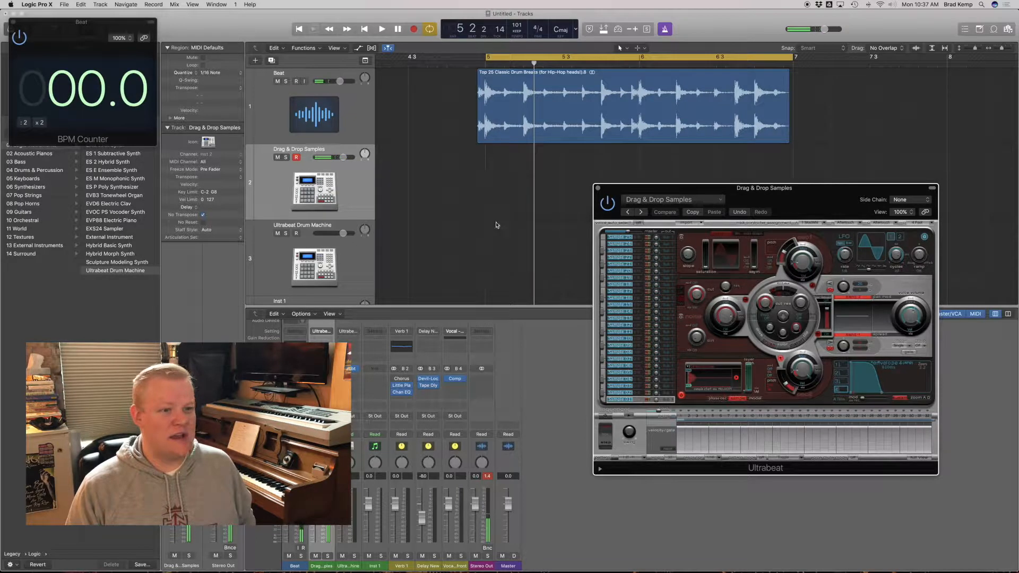
- Record a kick pattern on the Drag & Drop Samples track from bar 5 to bar 7 over the drum break
drag(757, 194, 691, 190)
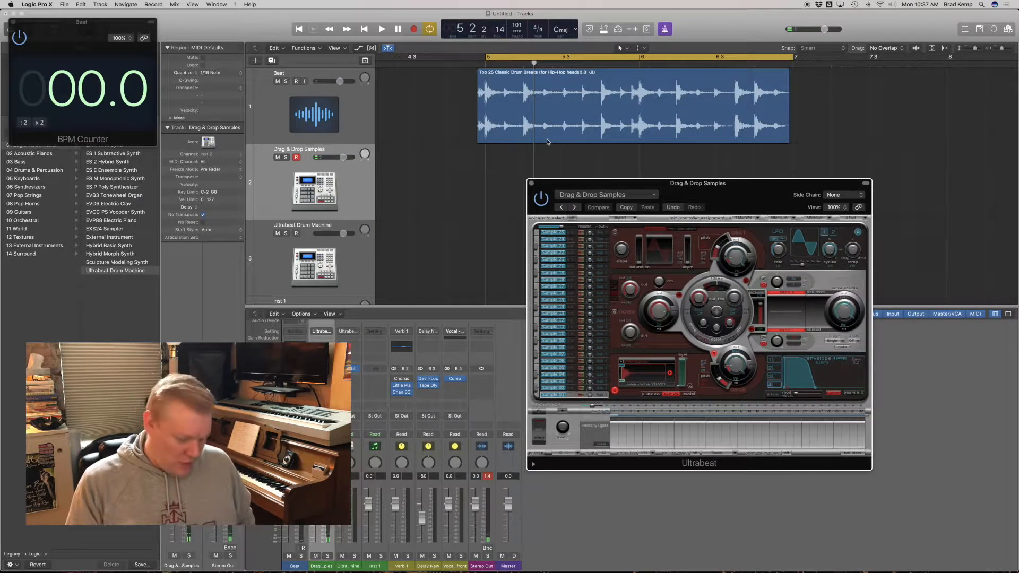
key(space)
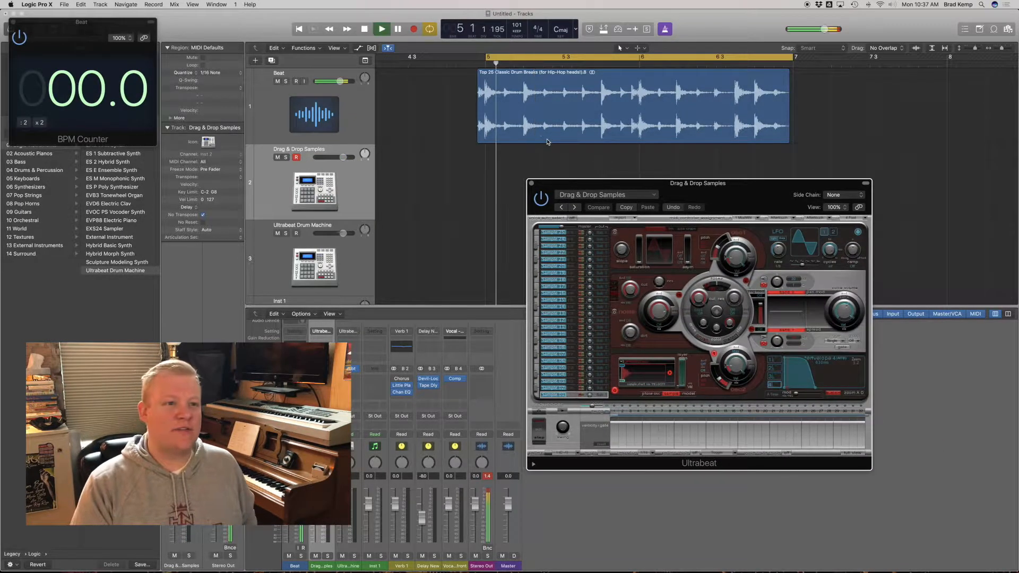
key(comma)
key(comma)
key(comma)
key(space)
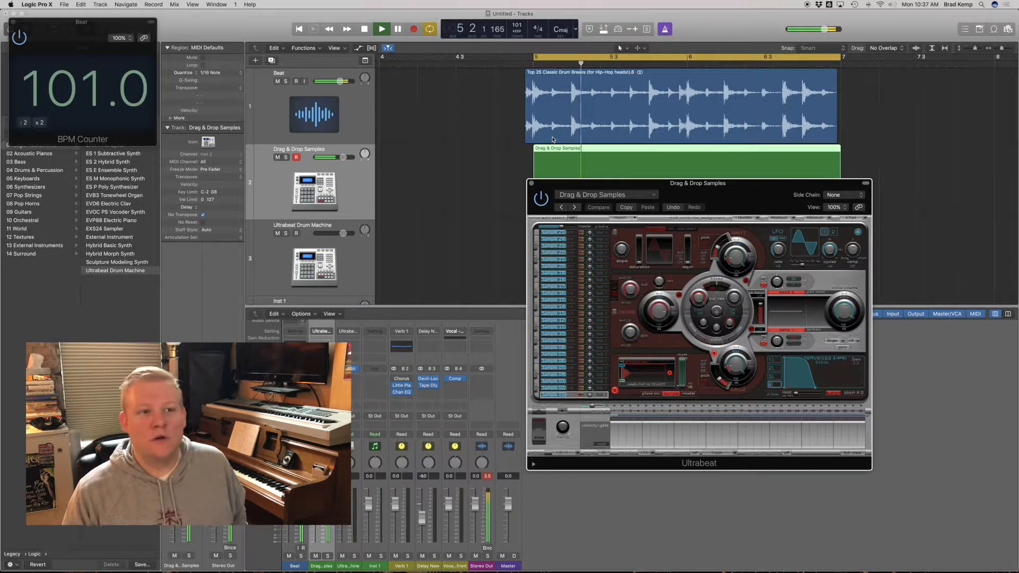
- Play the loop from 5 4 4 and record an extra kick note just before bar 6
drag(713, 194, 370, 203)
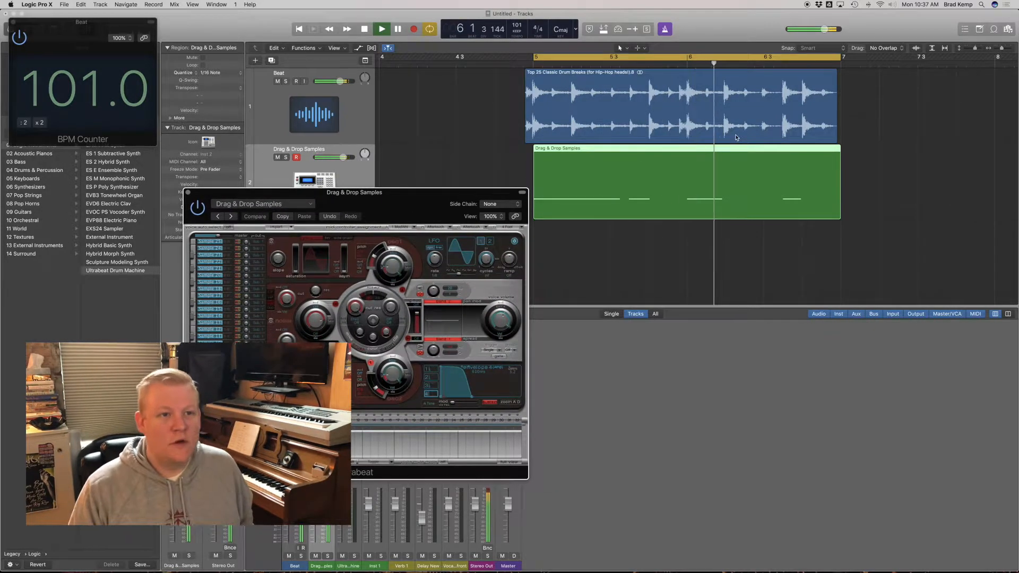
click(679, 64)
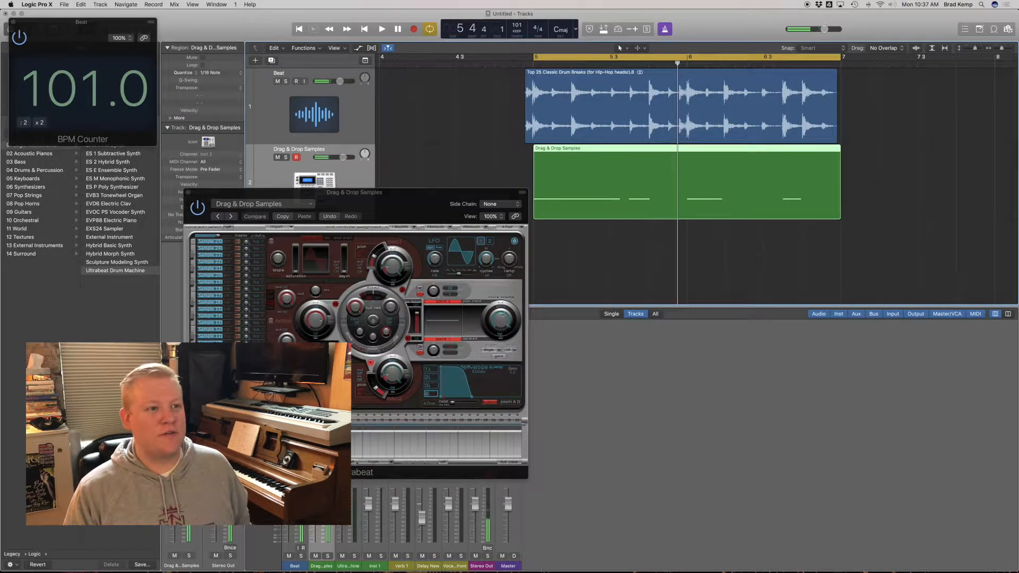
key(space)
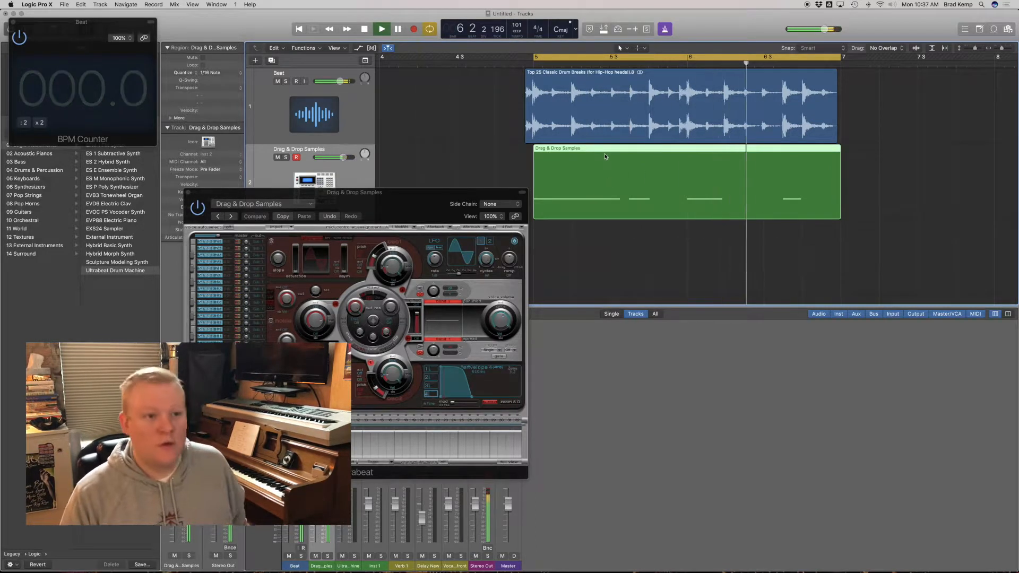
key(super+z)
- Join the two Drag & Drop Samples regions into one and close the Ultrabeat window
drag(762, 185, 621, 261)
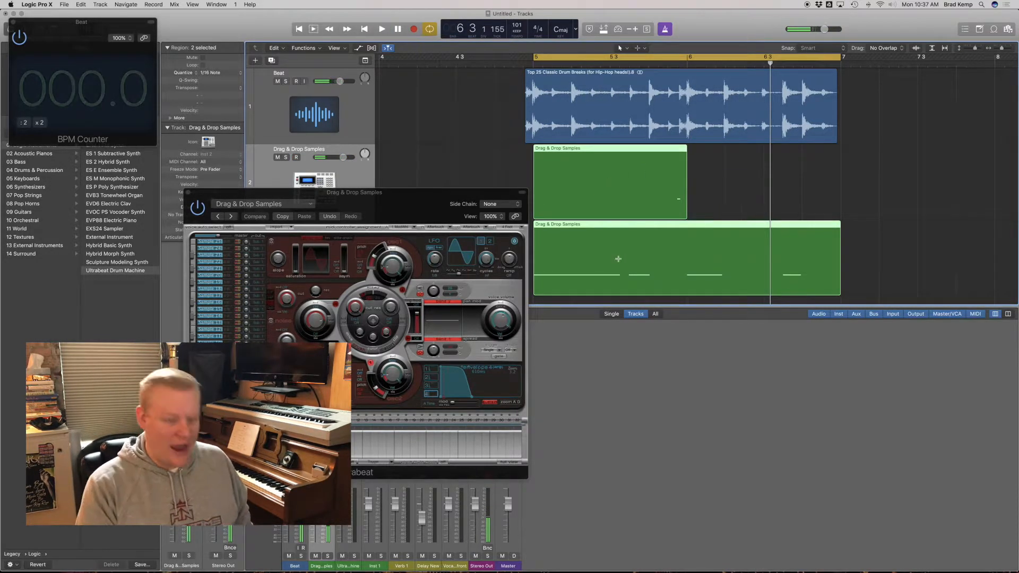
key(super+j)
click(609, 260)
click(412, 210)
key(super+w)
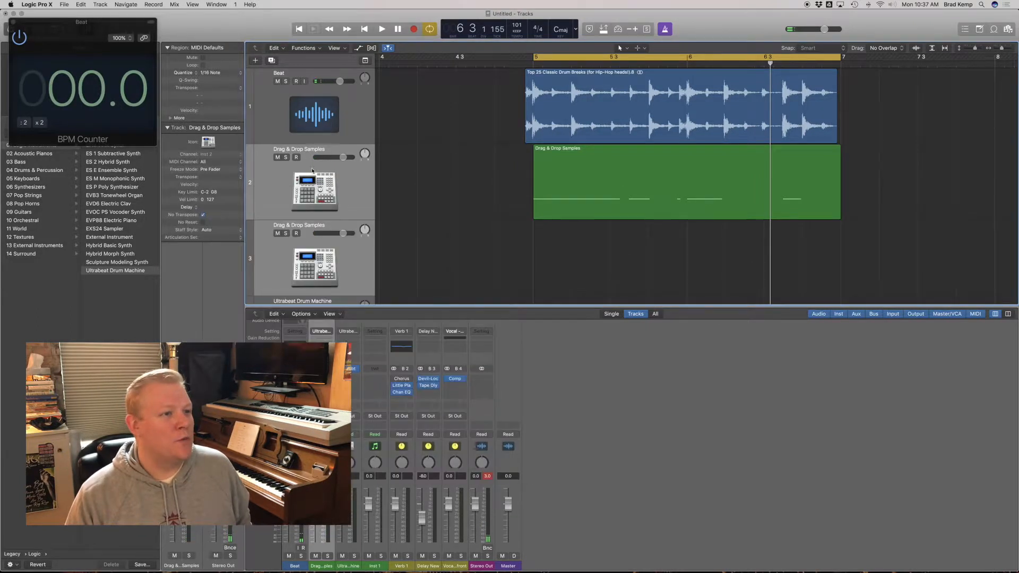
- Rename the Drag & Drop Samples track that holds the kick pattern to Kick
click(298, 149)
double_click(299, 149)
text(Kick)
key(Return)
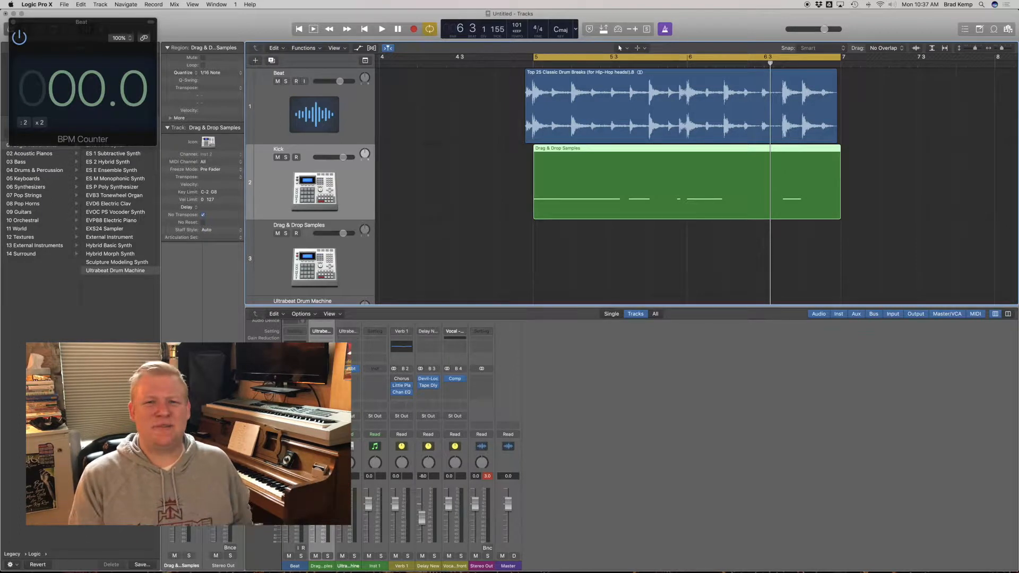
- Rename the empty Drag & Drop Samples track below the Kick track to Snare
click(580, 230)
scroll(502, 209, down, 5)
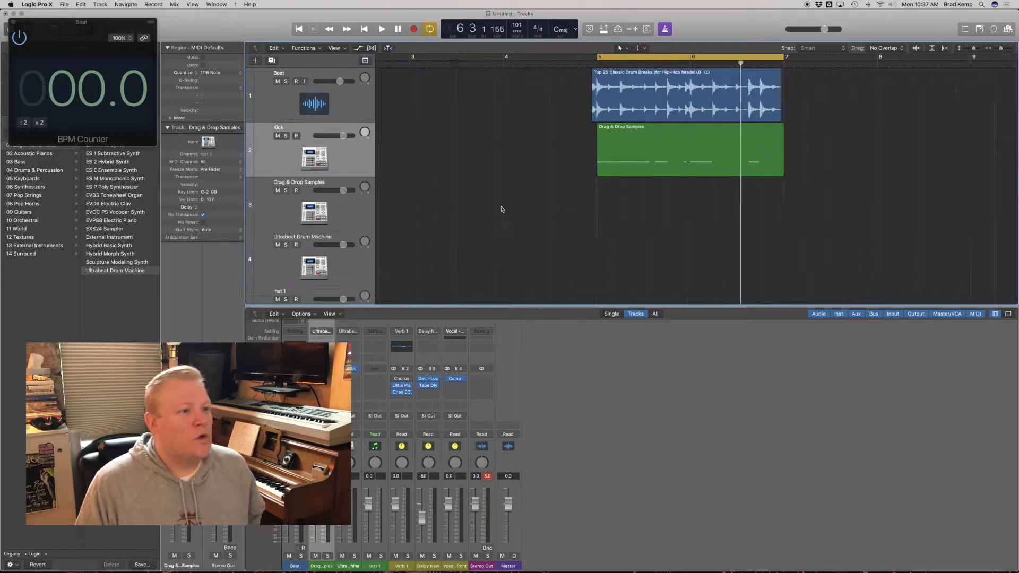
double_click(302, 183)
text(Snare)
key(Return)
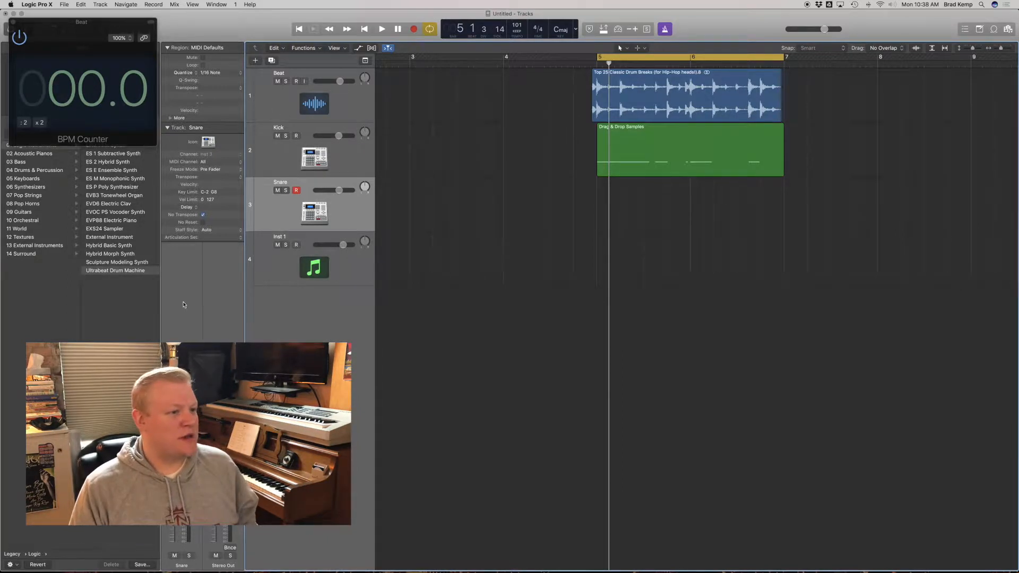
- Open Ultrabeat on the Snare track and load a snare sample from the DP SNZ folder into one of its voices
click(182, 398)
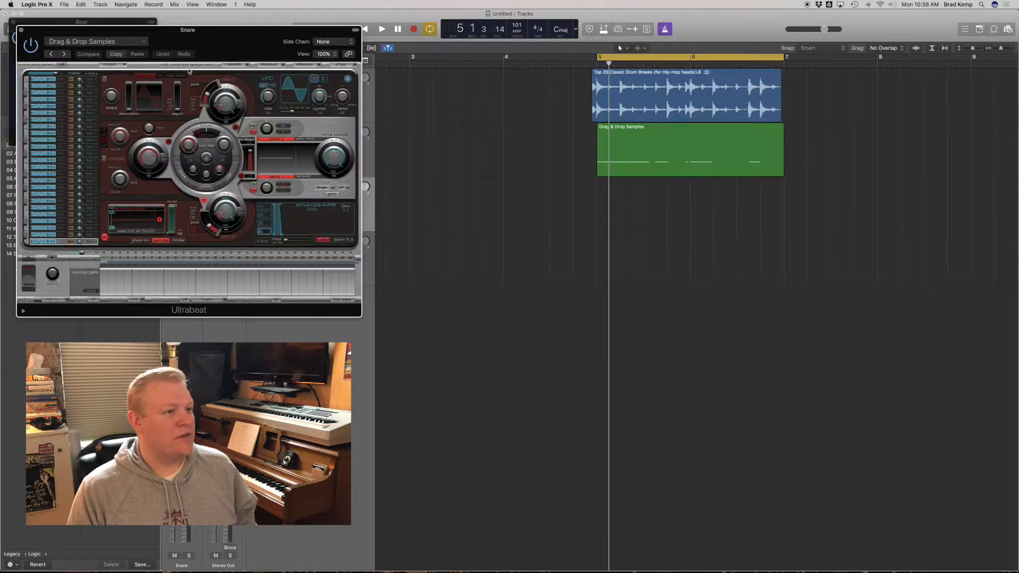
click(59, 214)
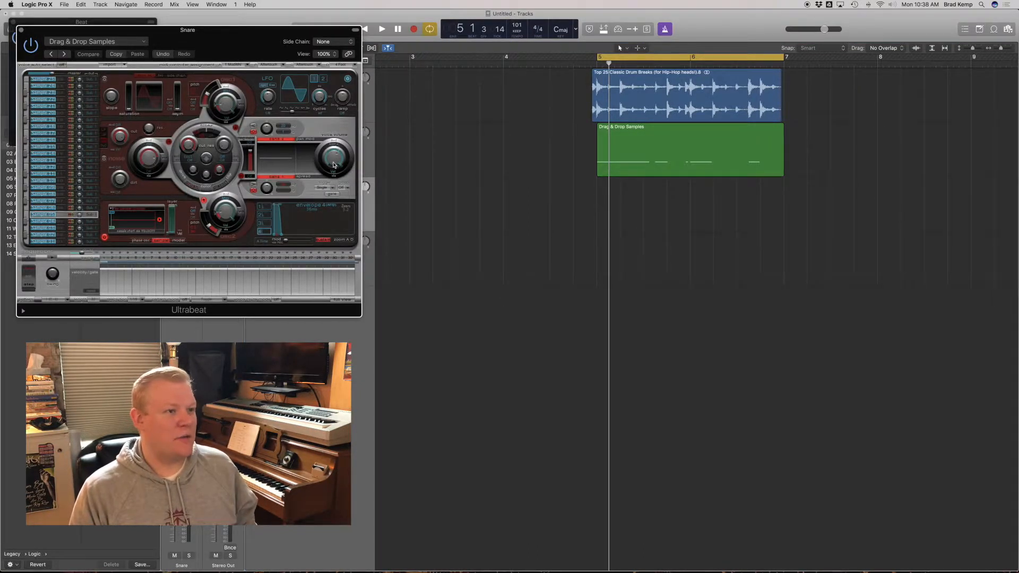
click(147, 212)
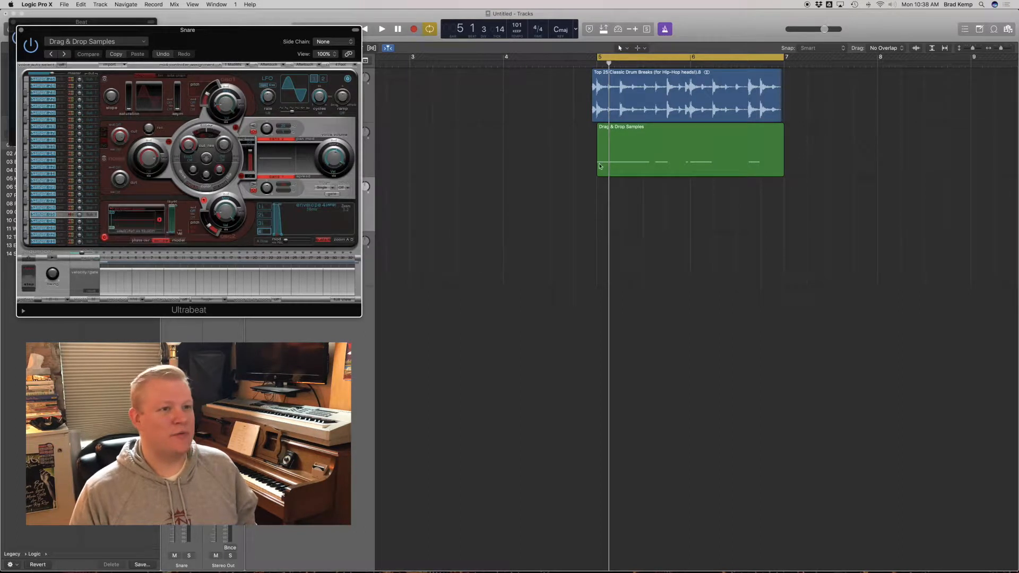
key(Down)
key(Down)
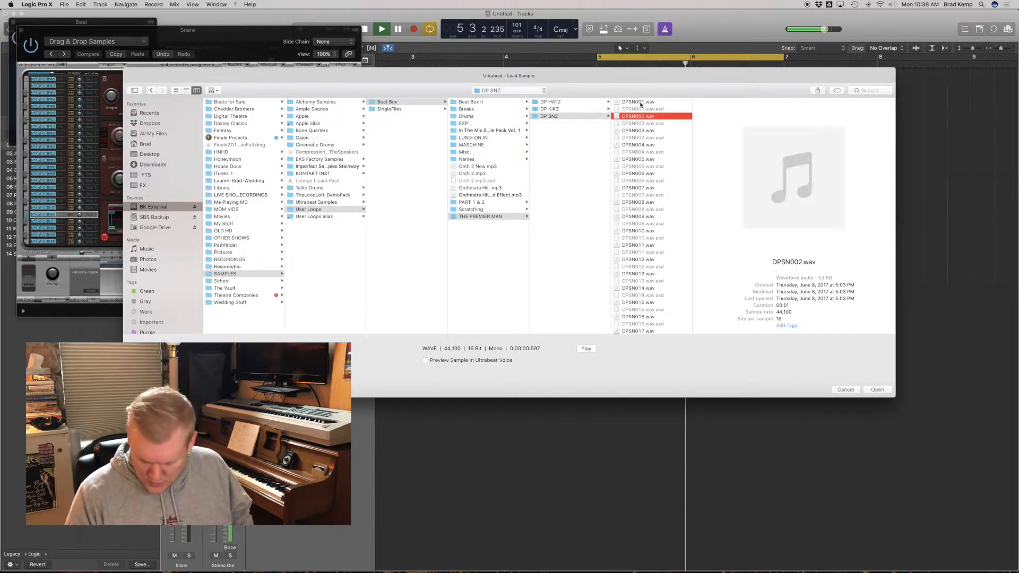
key(Down)
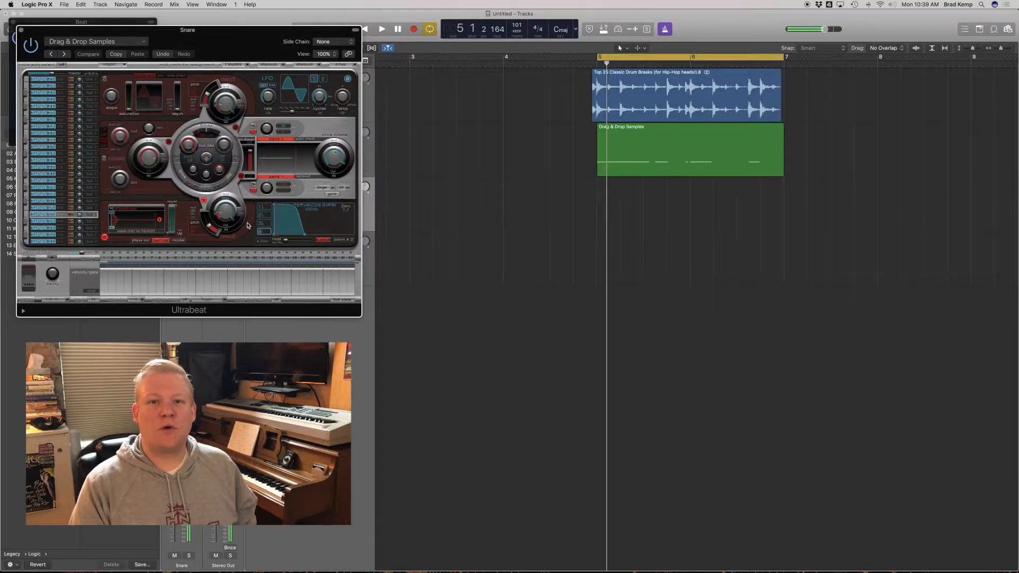
- Play the snare over the loop and capture the performance as a Snare region from bar 5 to bar 7, then audition it
key(space)
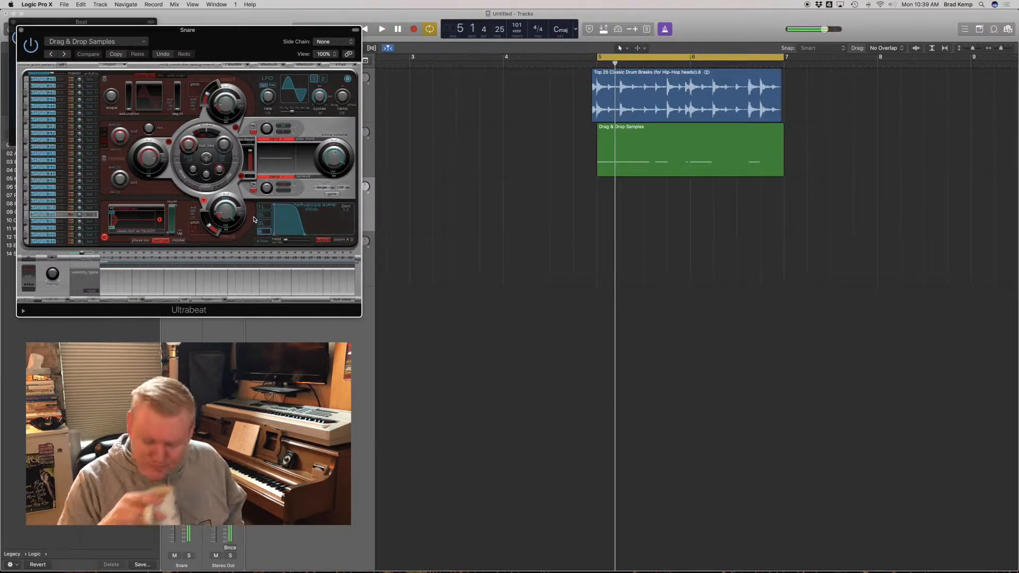
key(shift+r)
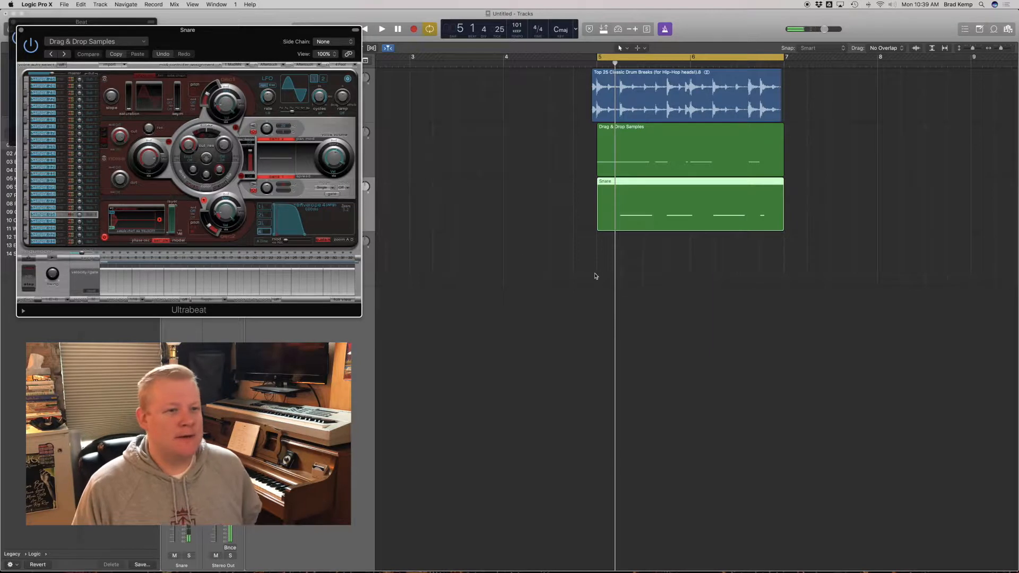
click(637, 210)
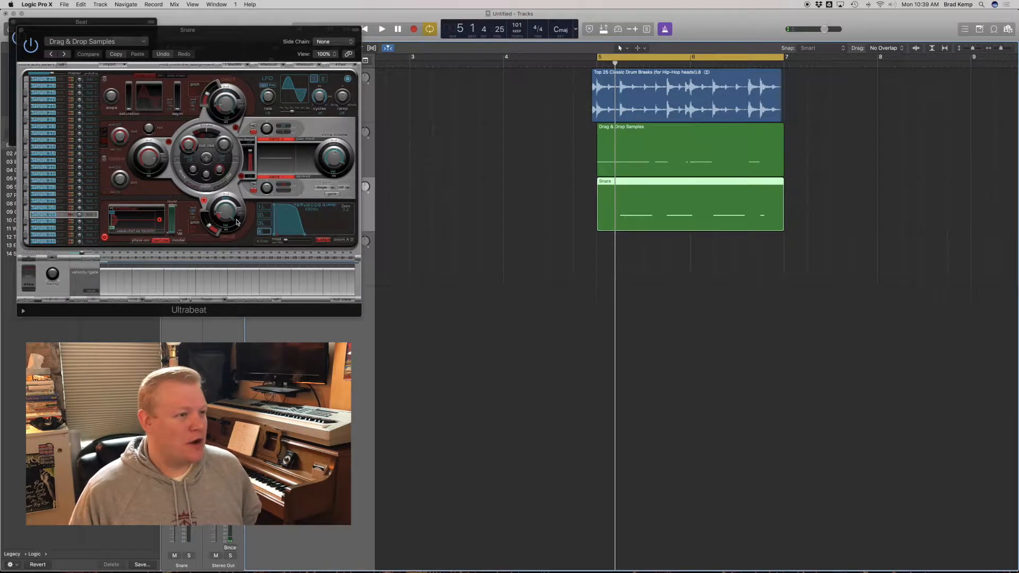
click(211, 229)
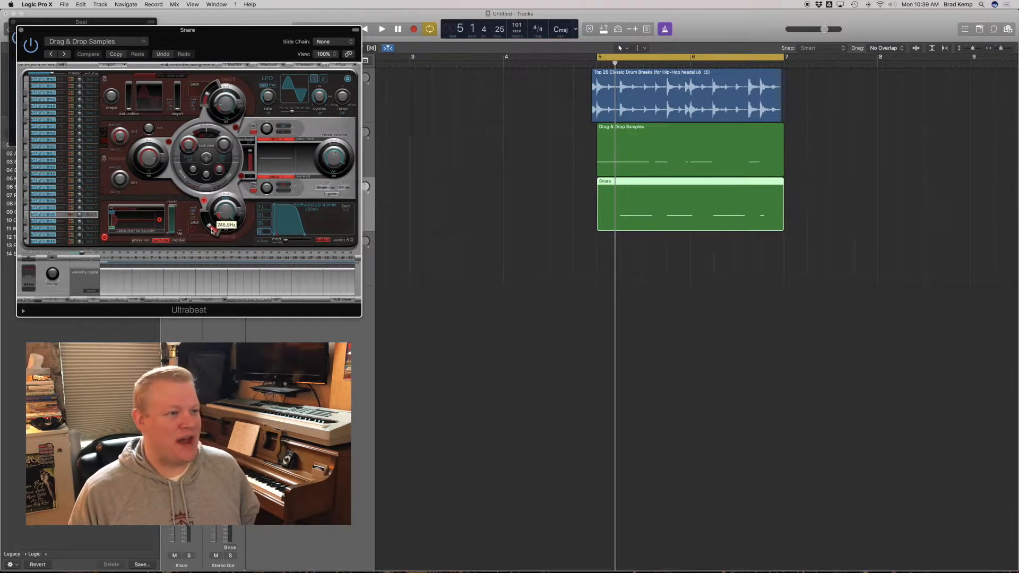
key(space)
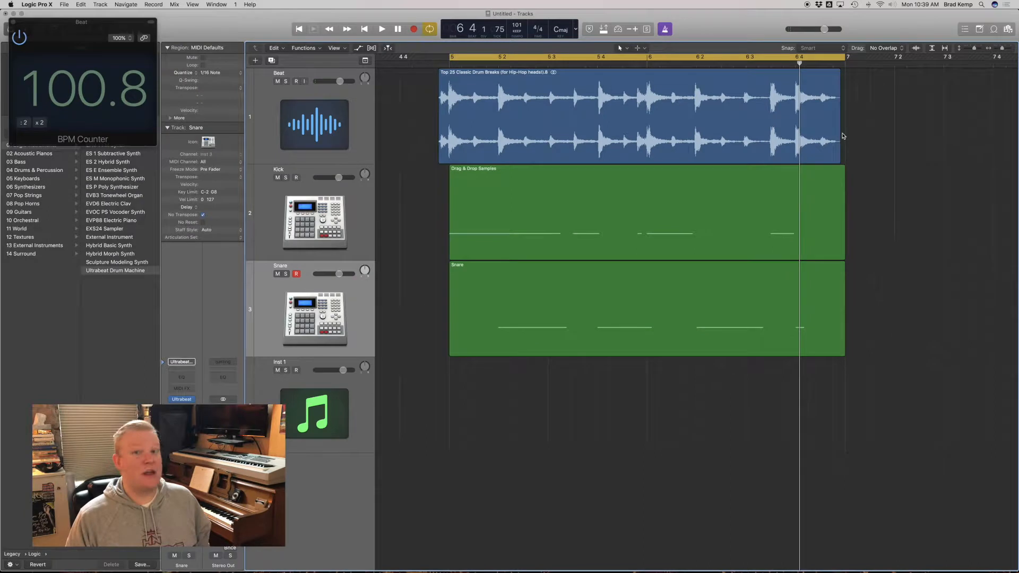
- Add a Channel EQ to the Beat track, turn on its analyzer and set a low cut at 192 Hz with a 24 dB/Oct slope
click(310, 221)
click(348, 130)
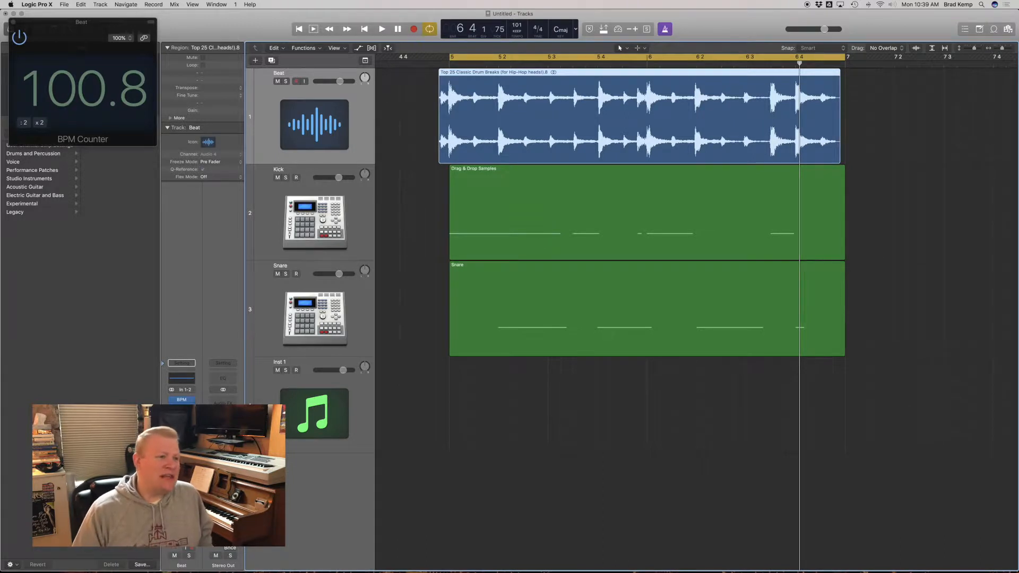
click(170, 378)
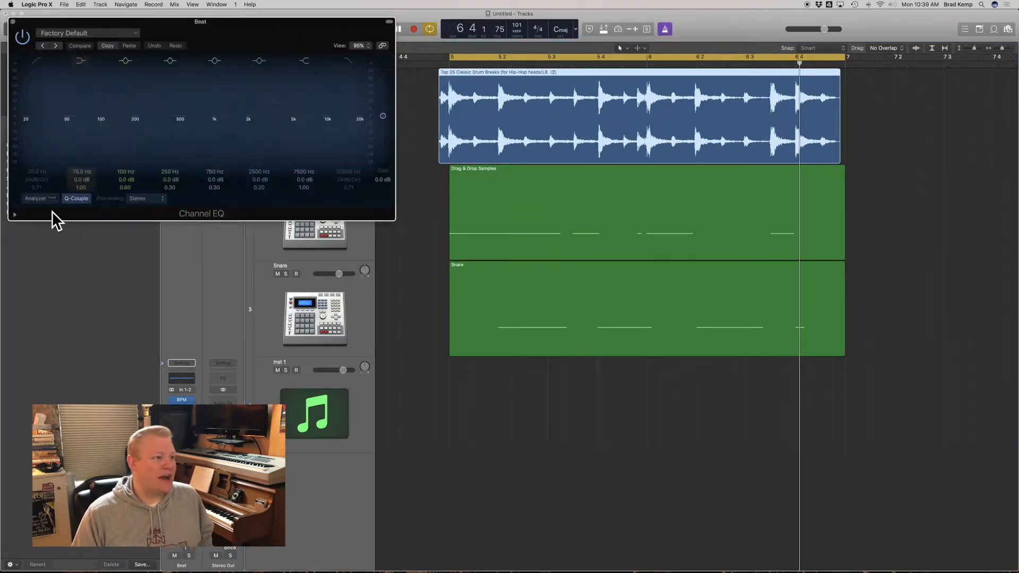
click(38, 198)
drag(32, 135, 149, 143)
drag(219, 22, 677, 275)
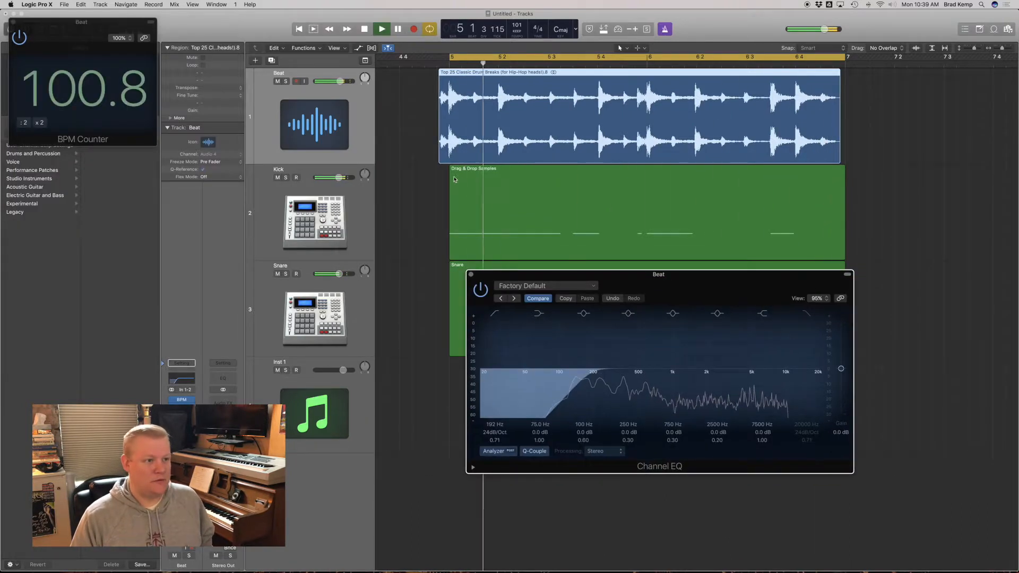
- Add a Channel EQ to the Kick track and turn on its analyzer while the loop plays
click(317, 223)
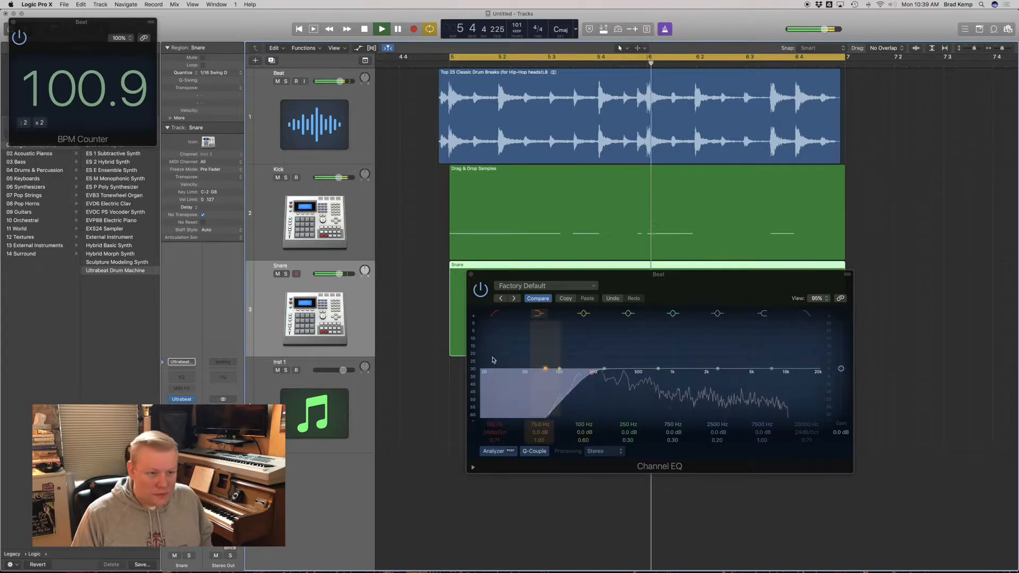
key(Up)
key(space)
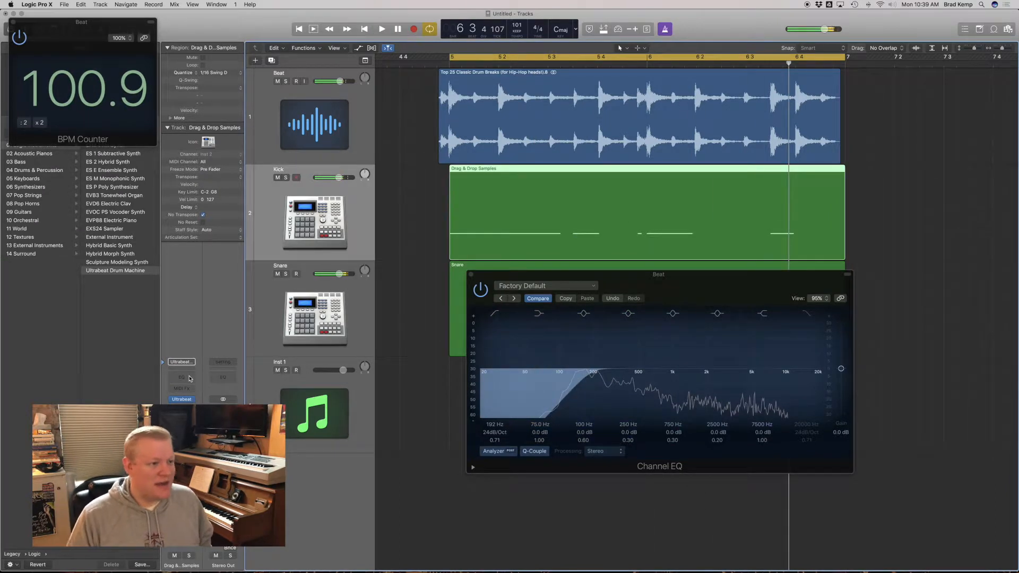
click(182, 377)
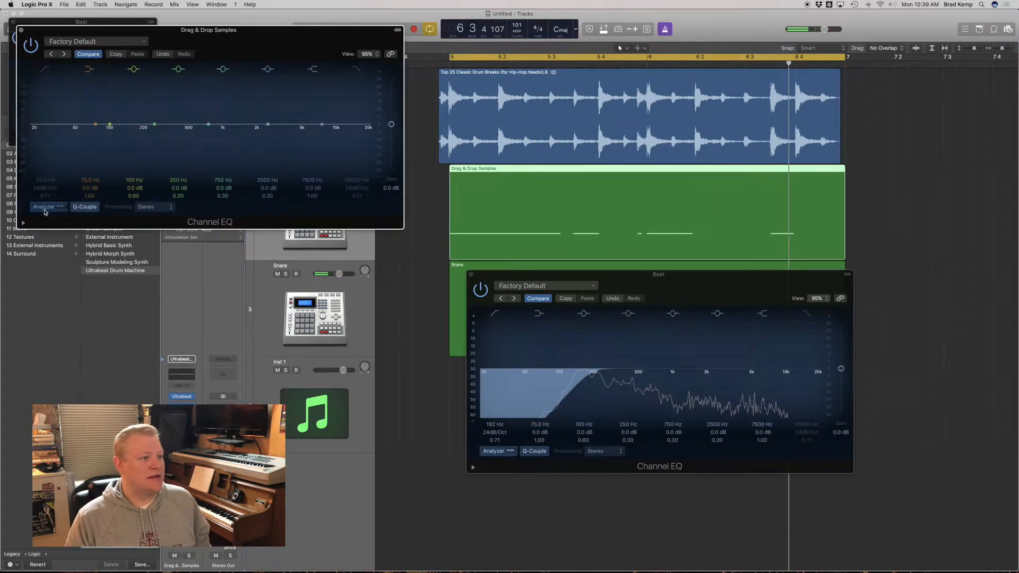
click(46, 207)
key(space)
- Shape the Kick EQ with a low-shelf boost of about 3 dB near 192 Hz, a low cut and a low-mid adjustment
drag(95, 124, 140, 122)
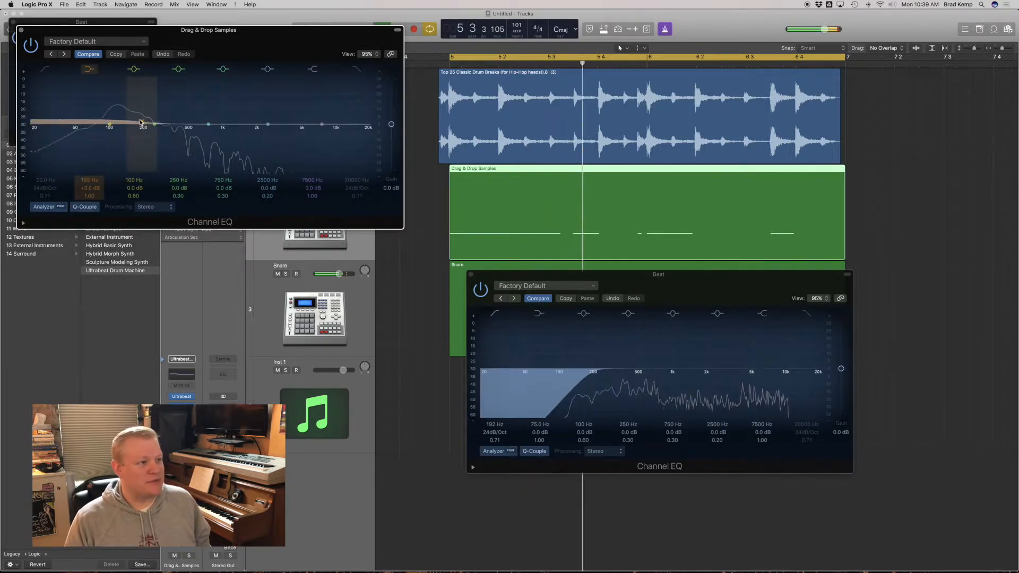
click(45, 69)
drag(33, 126, 57, 127)
drag(163, 131, 191, 121)
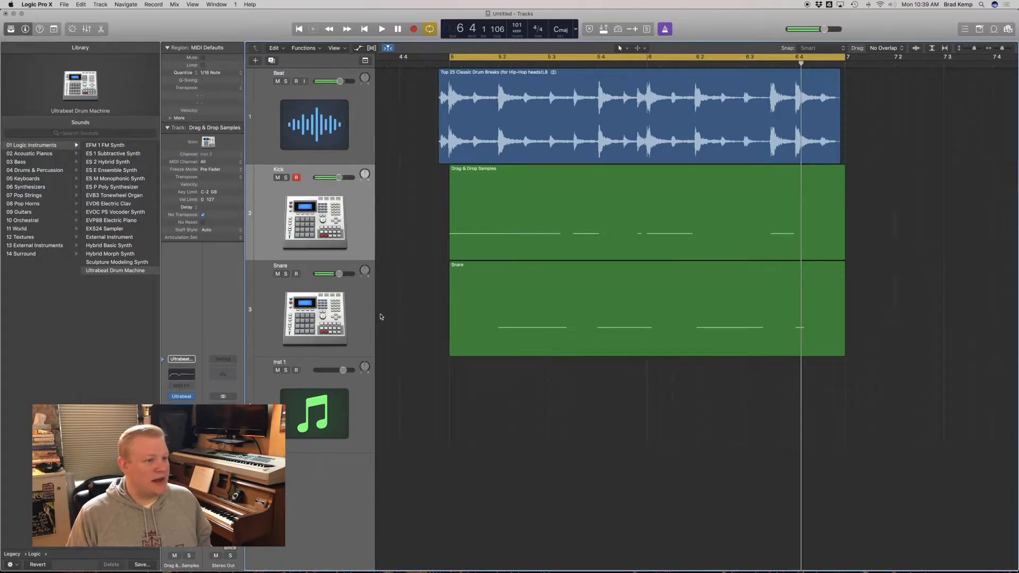
- Add a Channel EQ to the Snare track and place its window clear of the track headers
drag(375, 313, 371, 312)
click(356, 316)
click(178, 378)
drag(194, 23, 774, 234)
- Place the Beat track's Channel EQ beside the Snare EQ and play the loop to examine the break's frequency spectrum
click(304, 112)
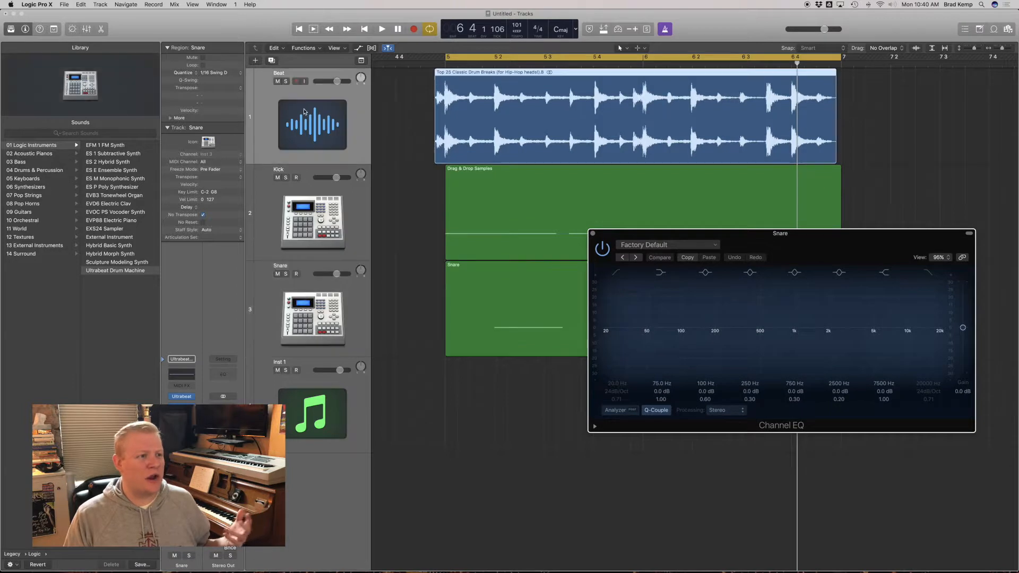
click(182, 379)
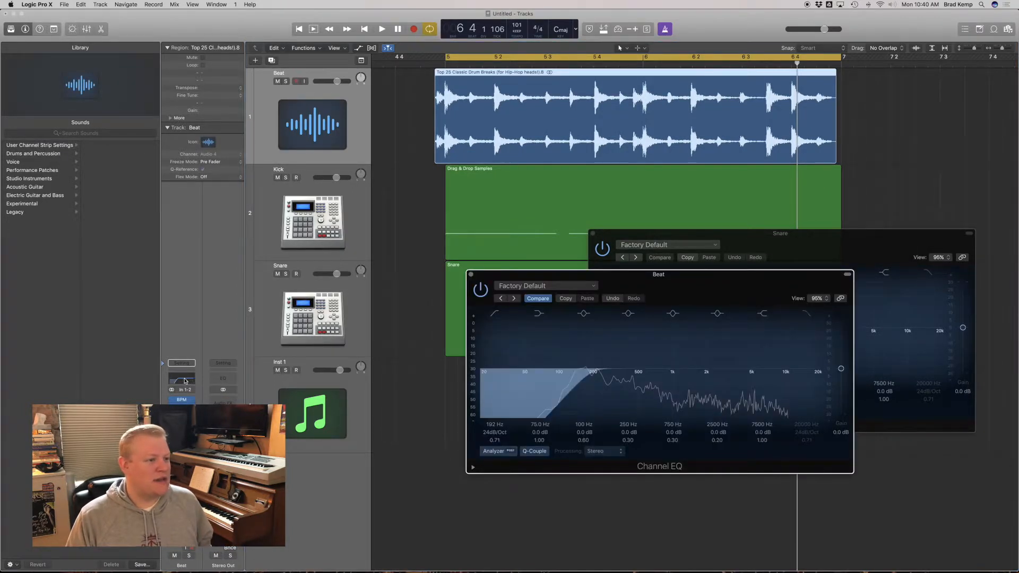
click(182, 379)
click(185, 381)
drag(685, 293, 331, 240)
key(space)
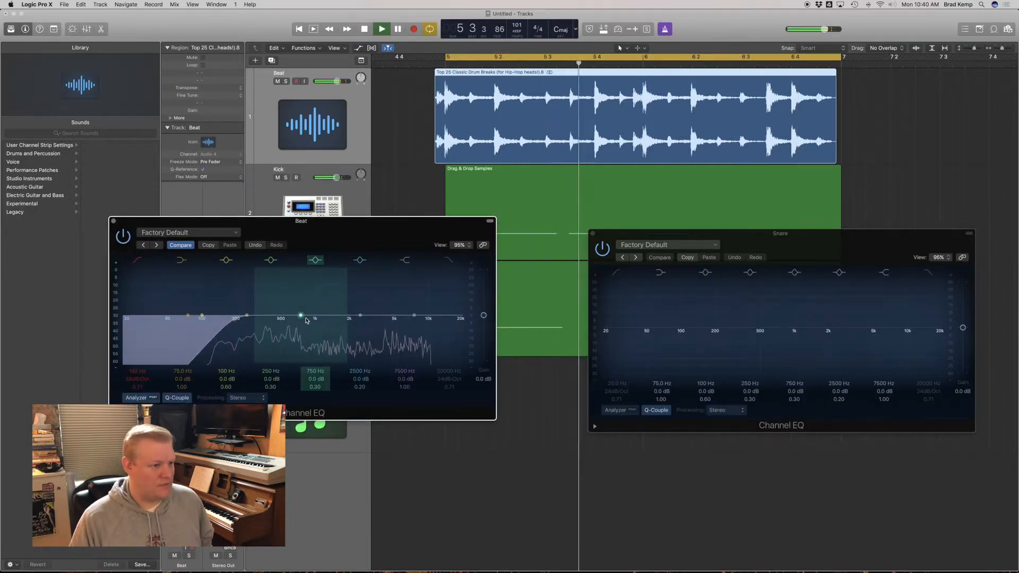
key(space)
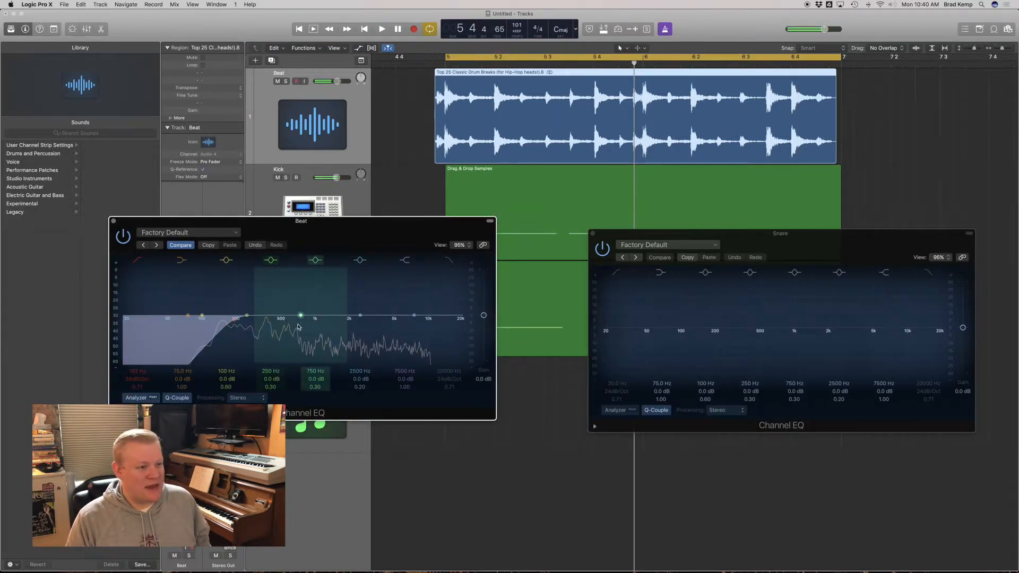
key(space)
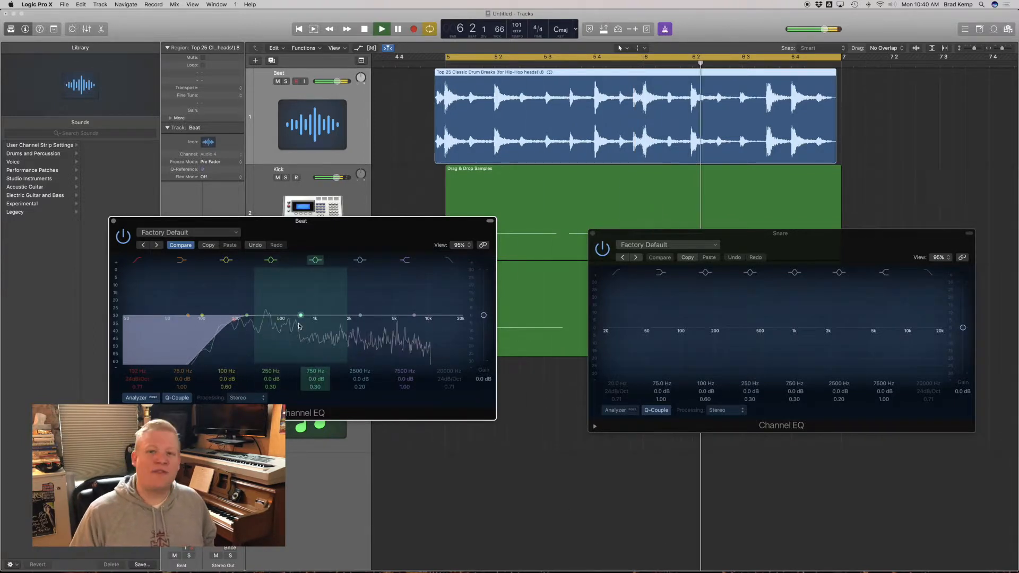
- Shape the Snare EQ during playback with its analyzer on: 88 Hz -24 dB, 530 Hz -12.5 dB, 180 Hz +6.5 dB, 2950 Hz +4 dB
click(616, 411)
key(space)
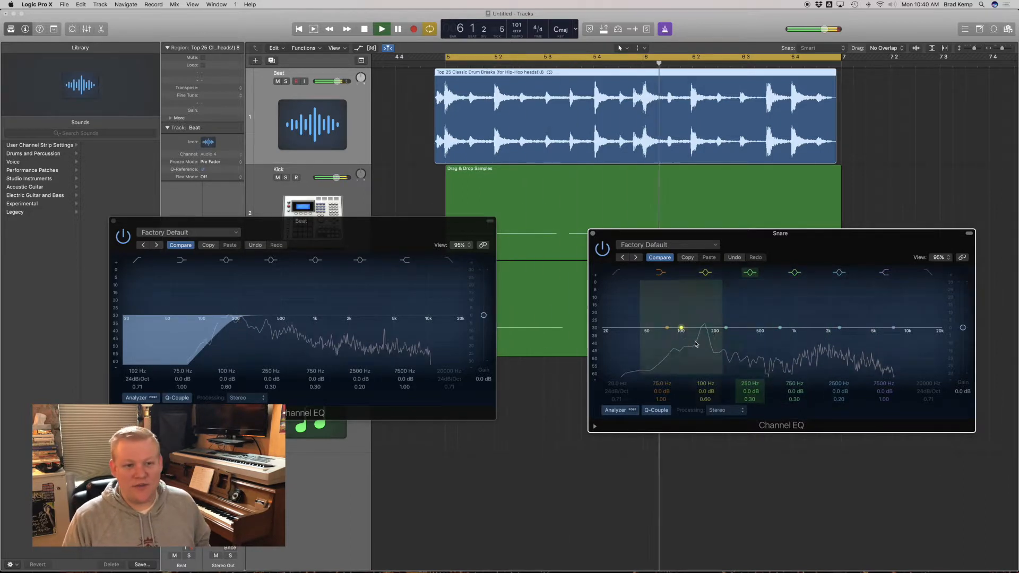
drag(681, 333, 679, 405)
drag(726, 328, 704, 314)
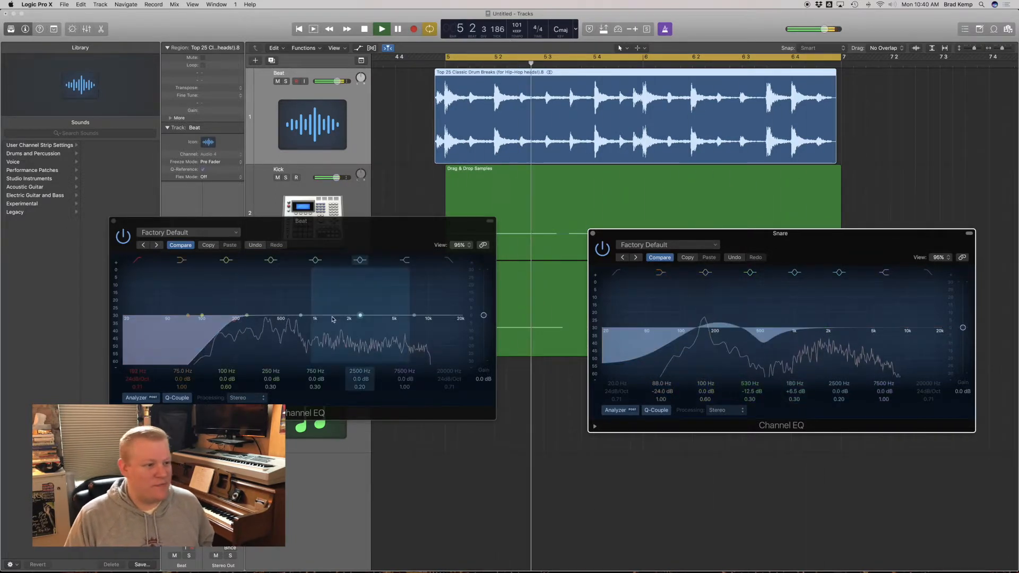
drag(839, 327, 859, 316)
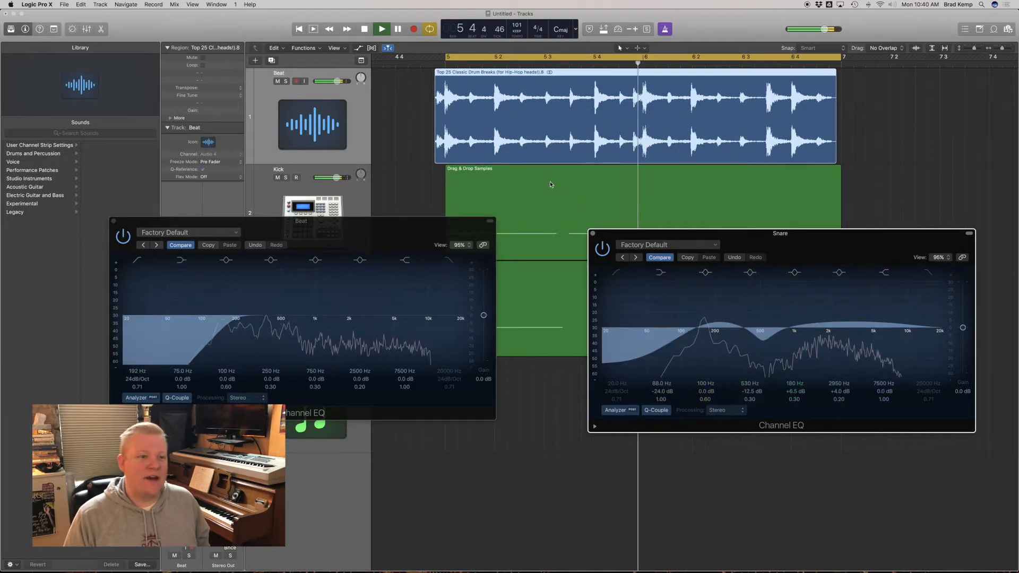
drag(922, 340, 927, 328)
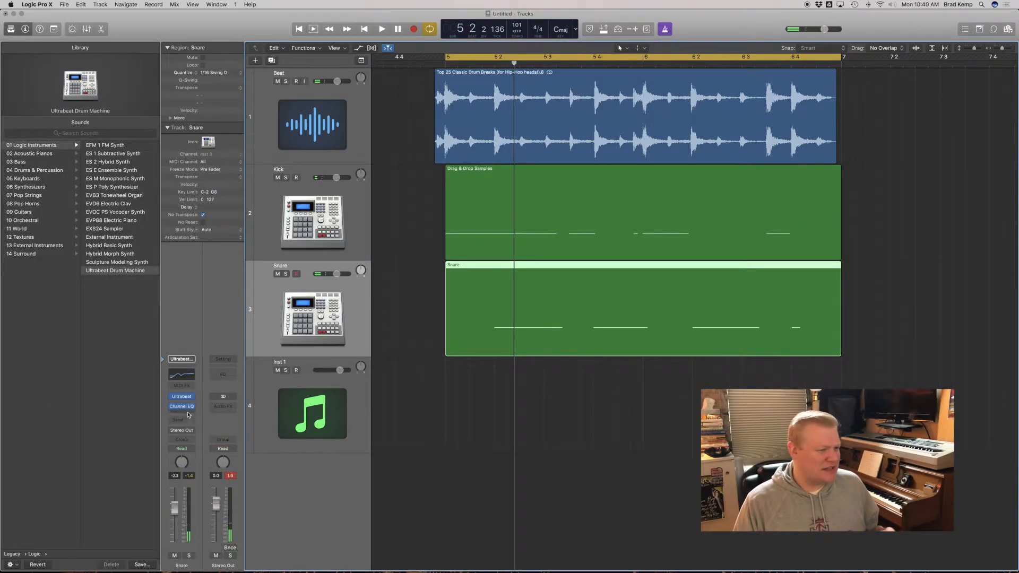
- Insert a Stereo Delay on the Snare track and tune it to 0% left and 15% right feedback, with 13% and 10% output mix
click(188, 415)
mouse_move(206, 531)
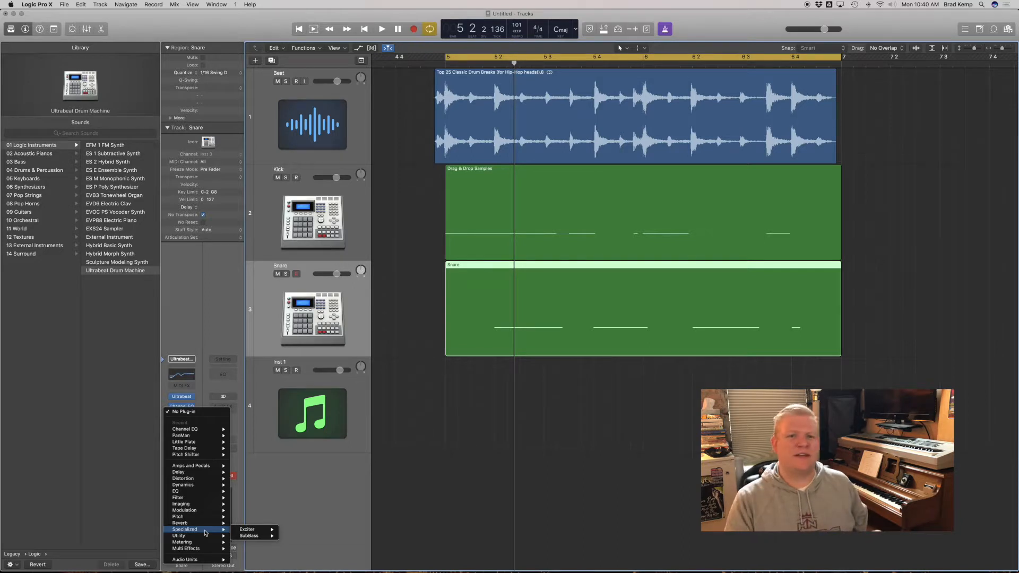
mouse_move(215, 473)
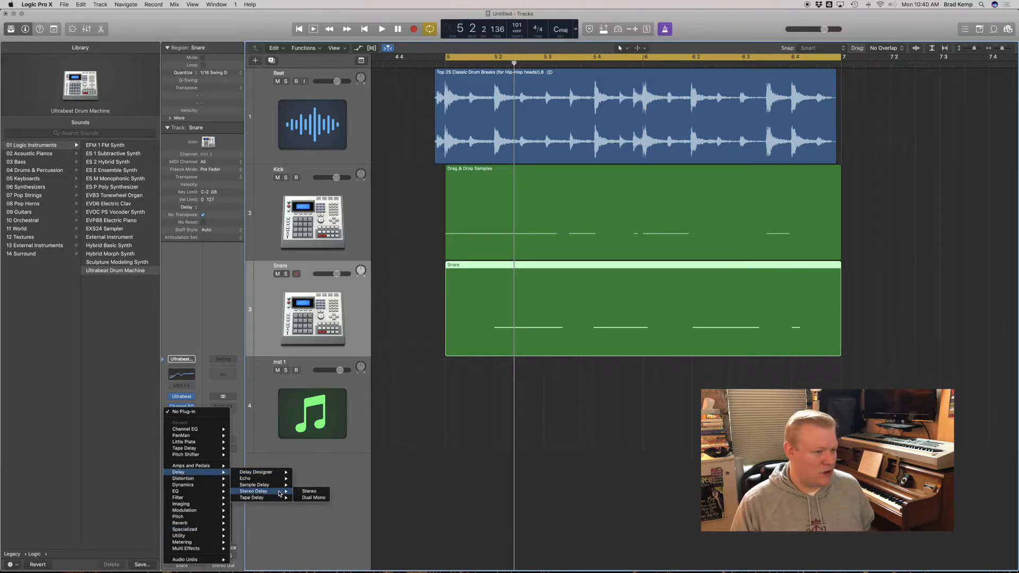
click(313, 492)
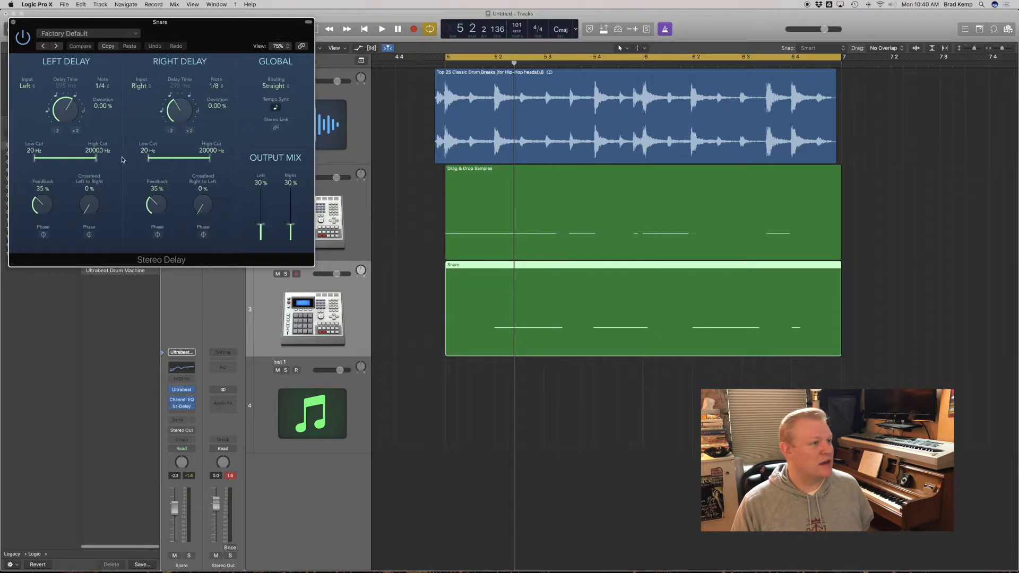
key(space)
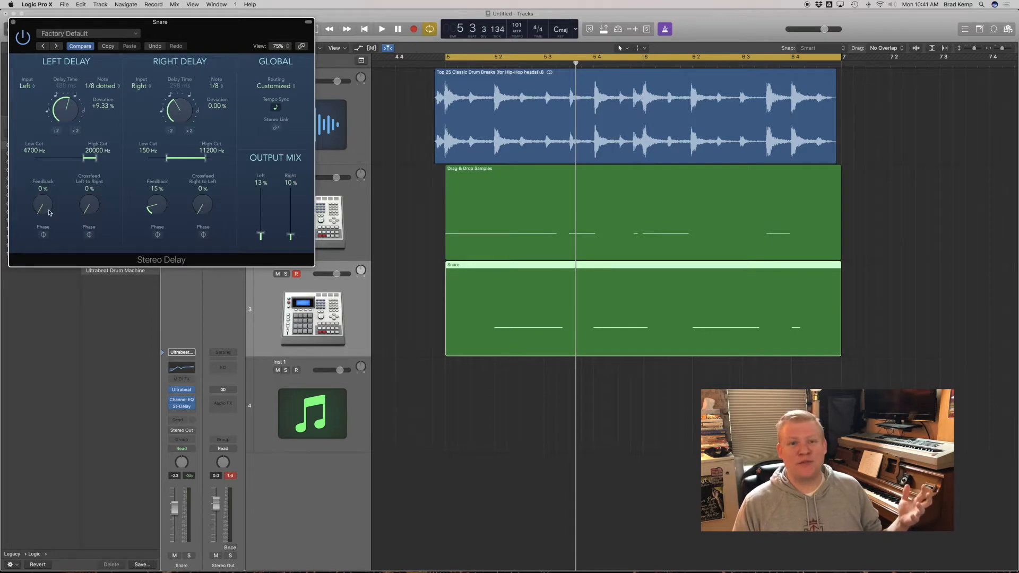
key(space)
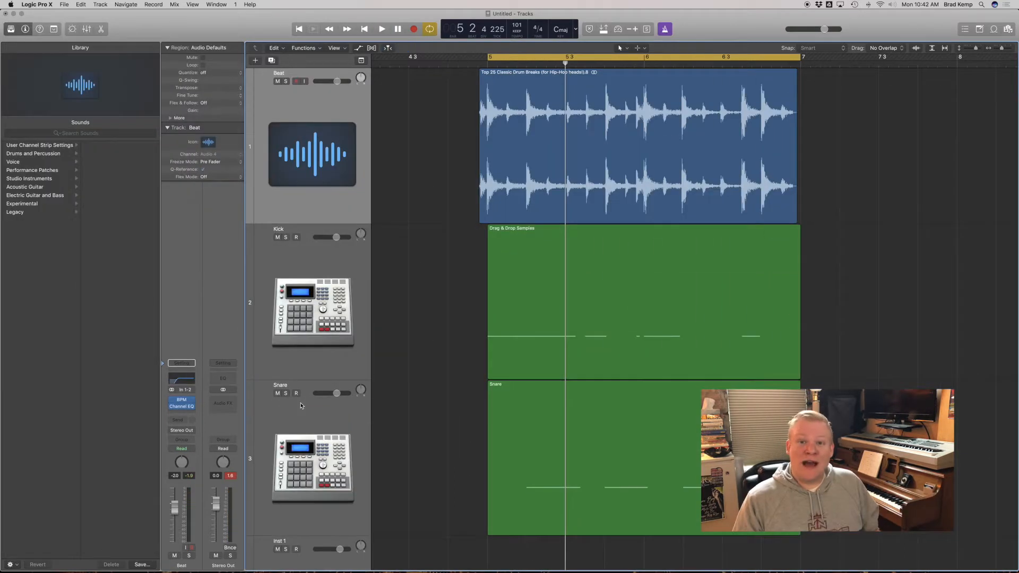
- Insert a stereo Spreader on the Beat track, load its Drum Room Enhancer preset and audition it in the loop
click(186, 415)
mouse_move(214, 513)
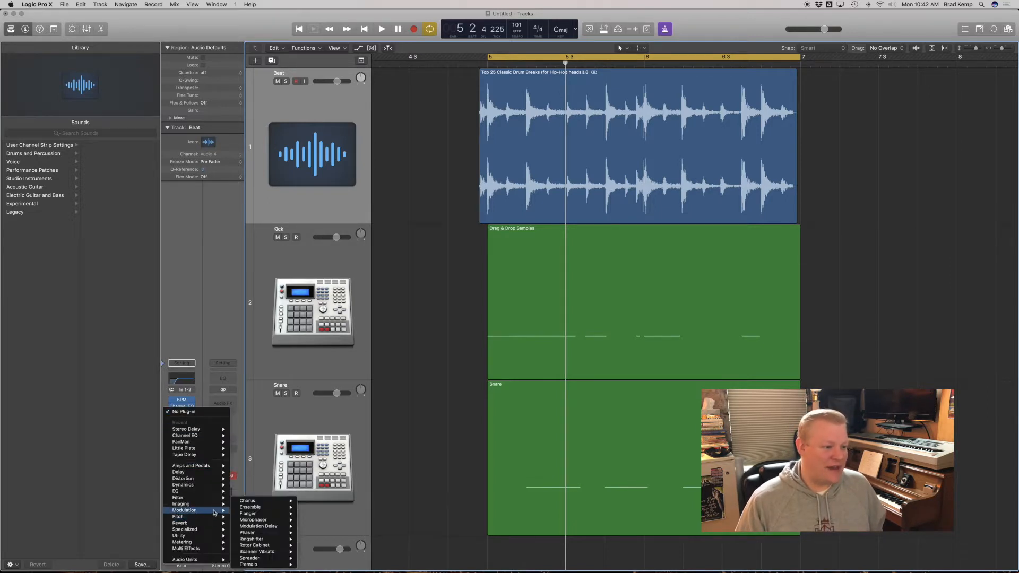
mouse_move(270, 562)
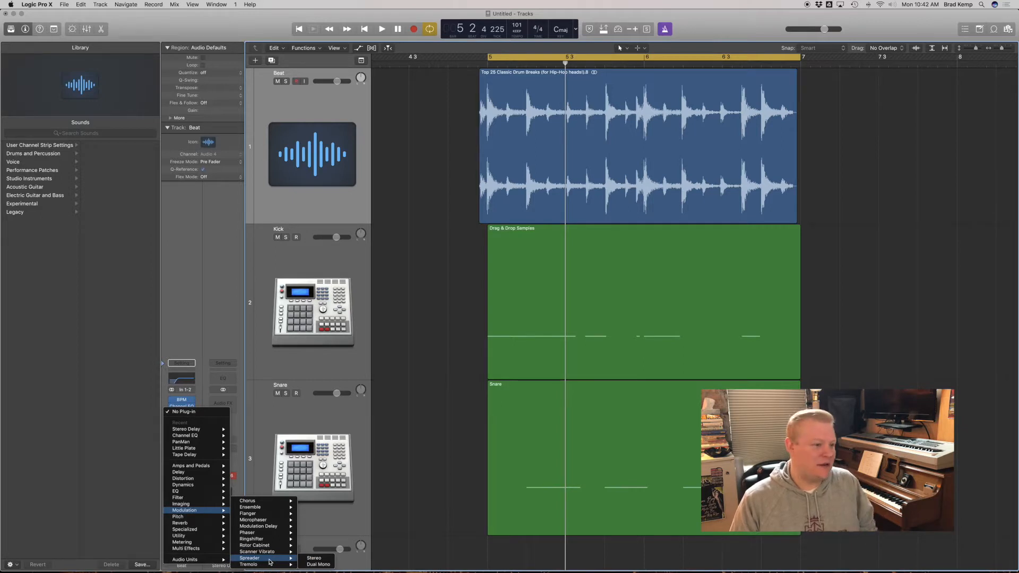
click(325, 559)
key(space)
click(56, 46)
key(space)
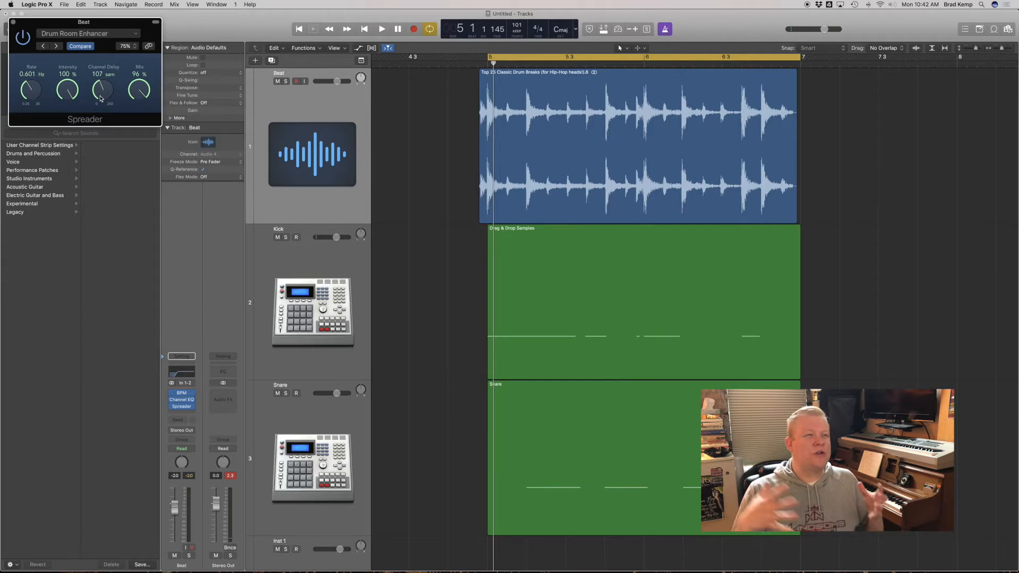
- Tune the Spreader to 34% intensity, 63-sample channel delay and 59% mix, and play the loop with its window clear of the track headers
drag(74, 24, 221, 191)
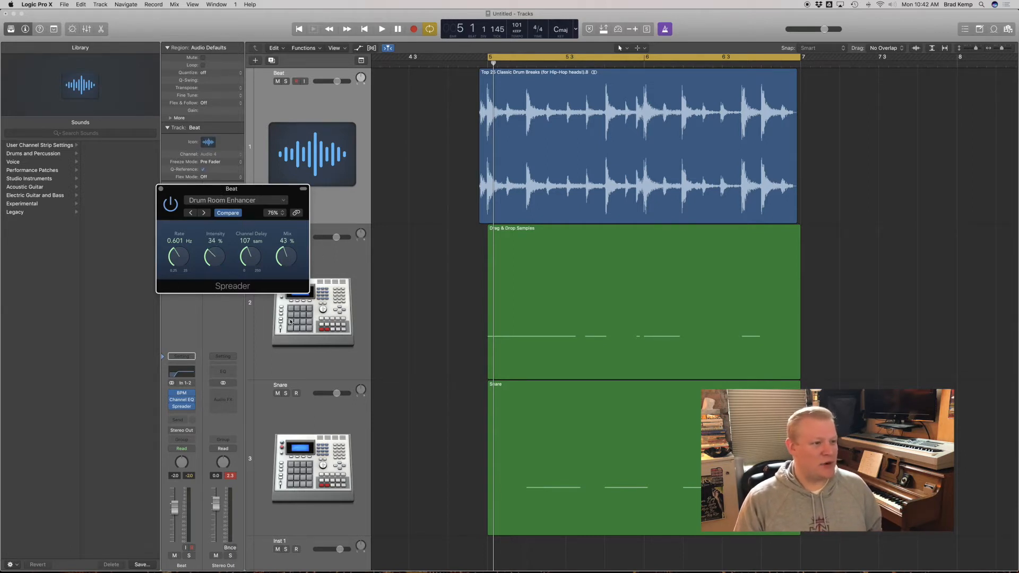
drag(252, 268, 254, 282)
key(space)
drag(236, 190, 585, 225)
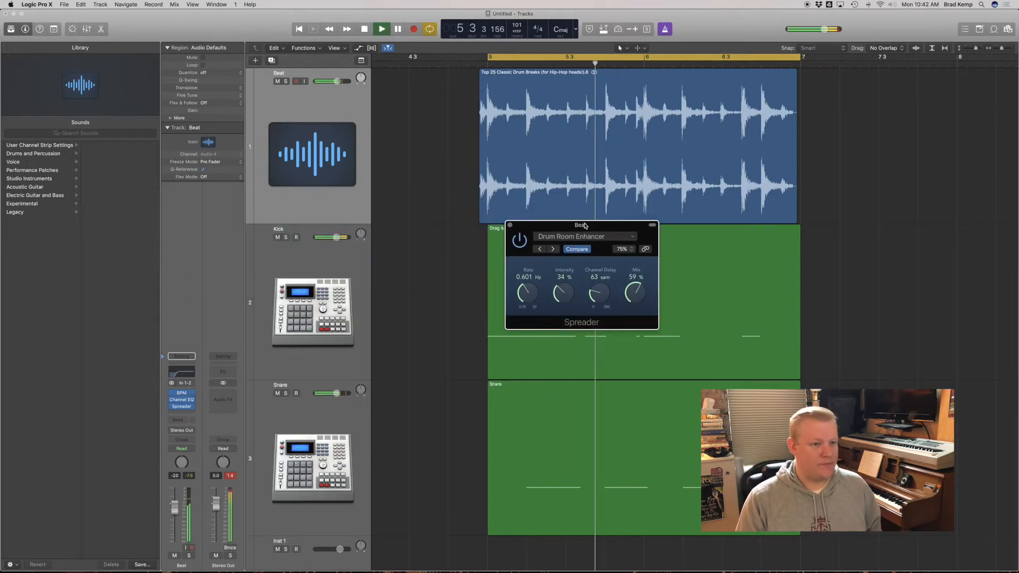
- Compare the loop with and without the Beat track and its Spreader during playback, and close the effect's window
click(276, 81)
click(276, 82)
click(520, 241)
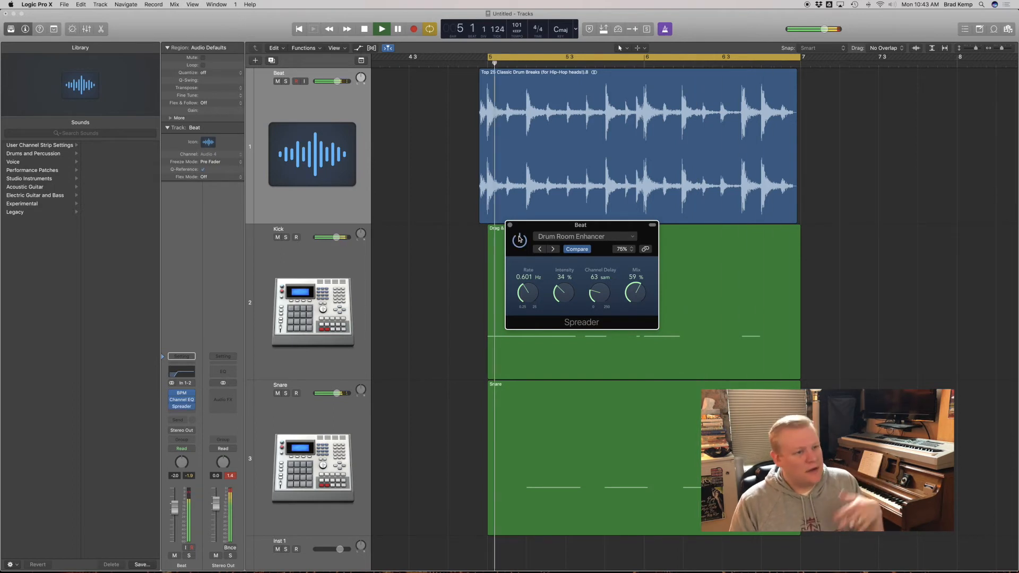
click(510, 225)
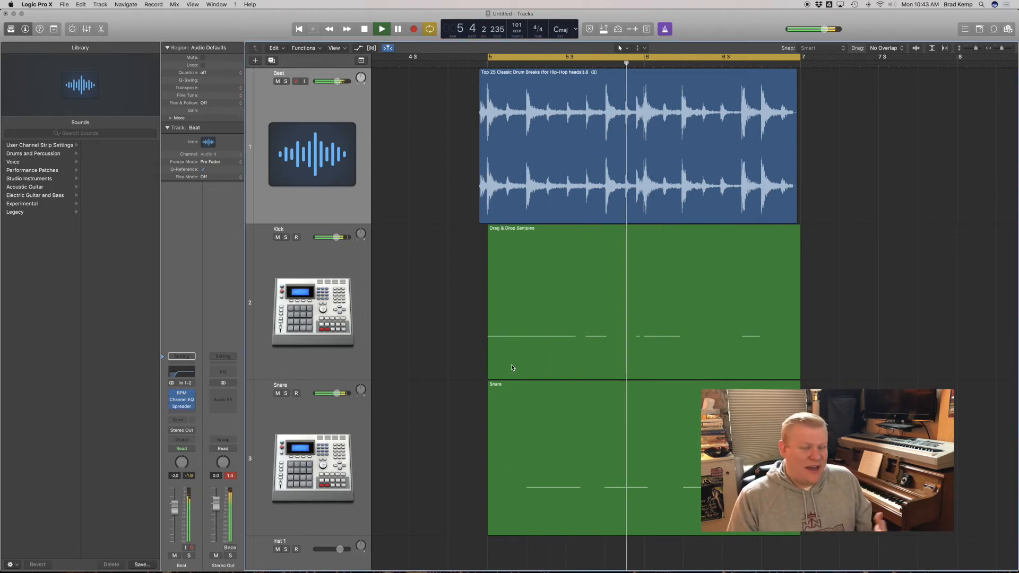